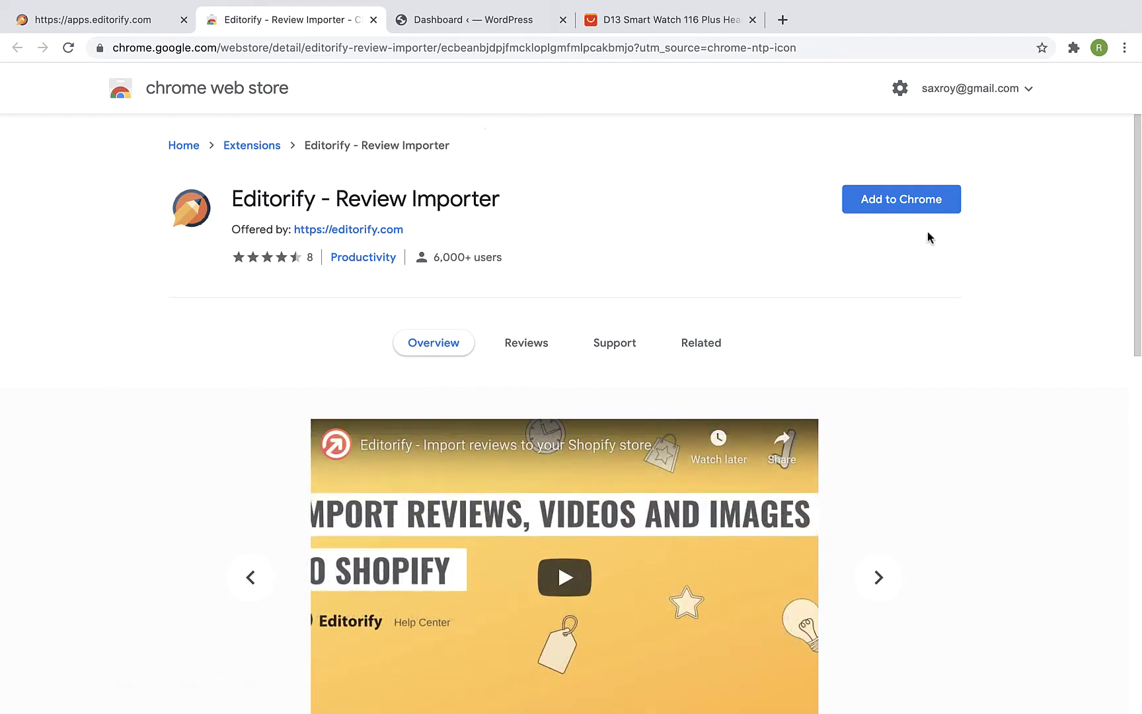
Add the Editorify - Review Importer extension to Chrome and confirm the install.
click(896, 205)
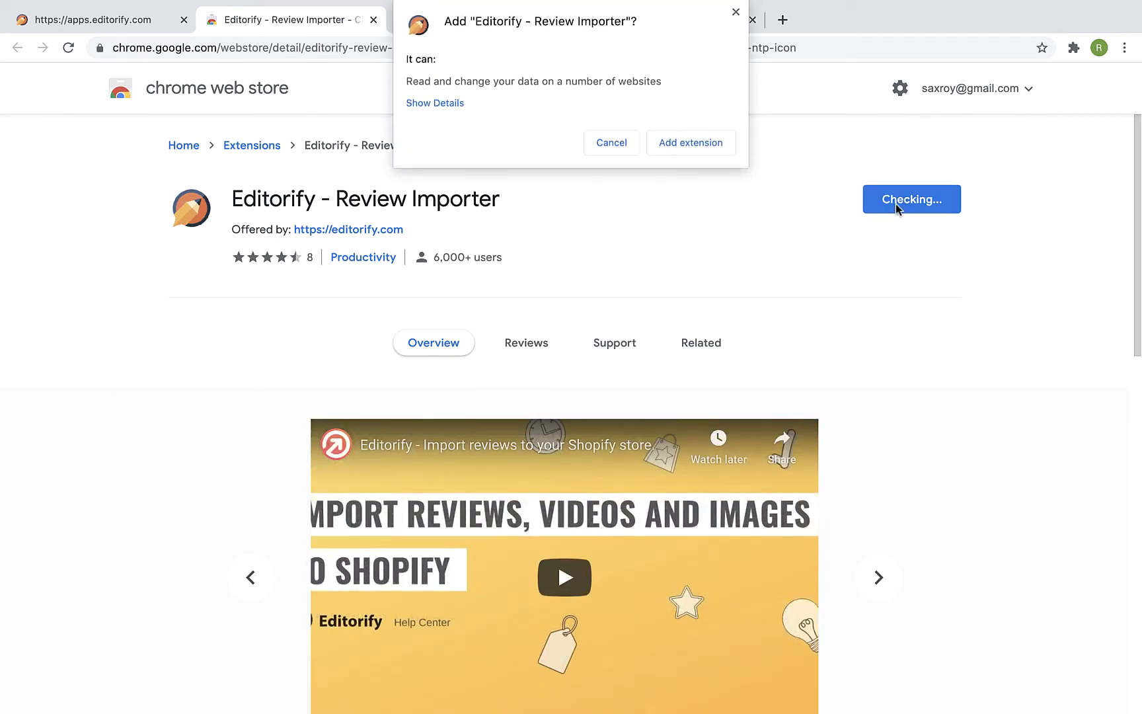
click(692, 144)
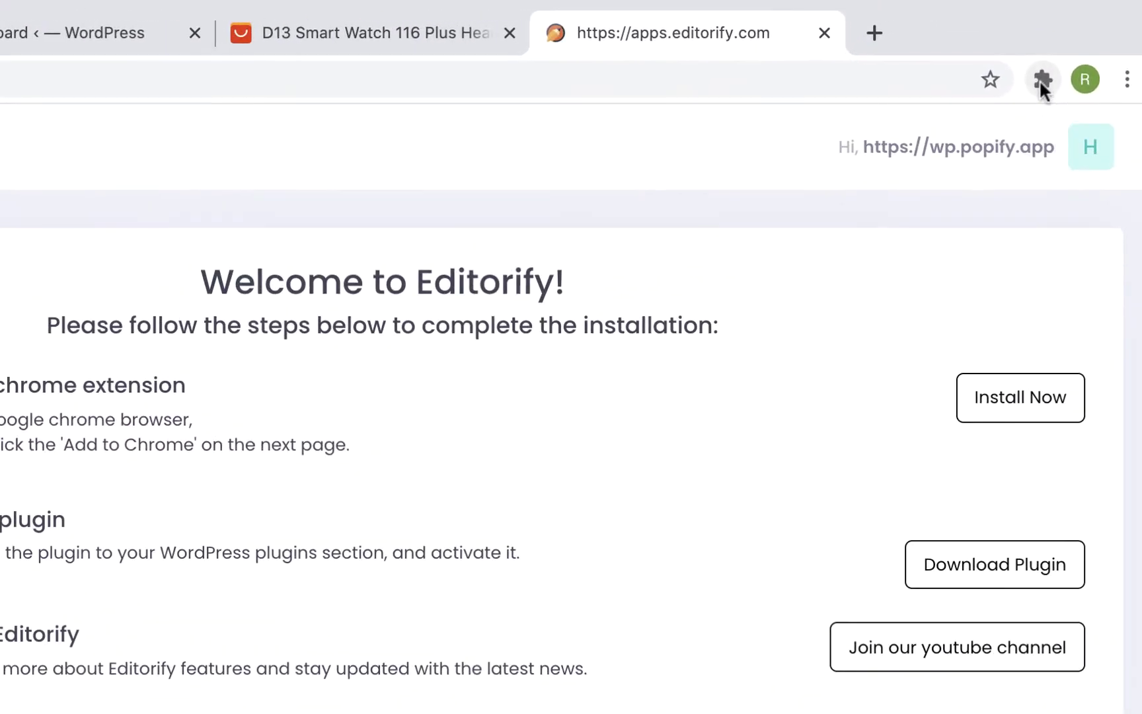
Pin Editorify - Review Importer to the browser toolbar and download the Editorify WordPress plugin zip.
click(1073, 47)
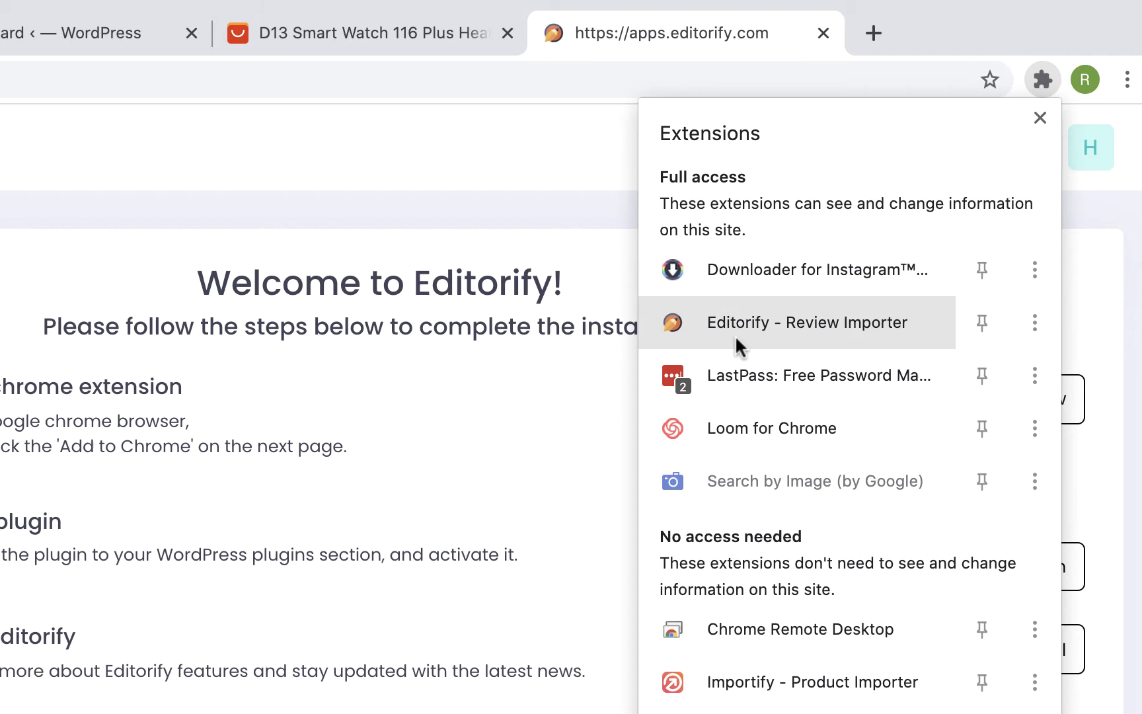
click(981, 323)
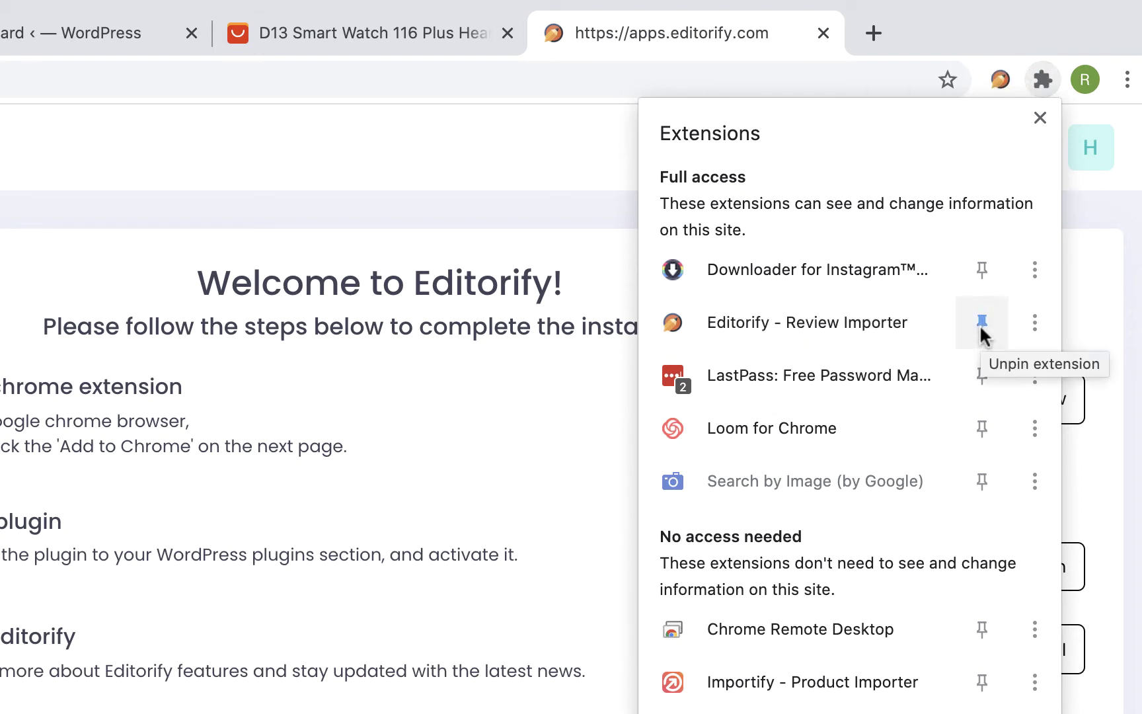
click(1088, 258)
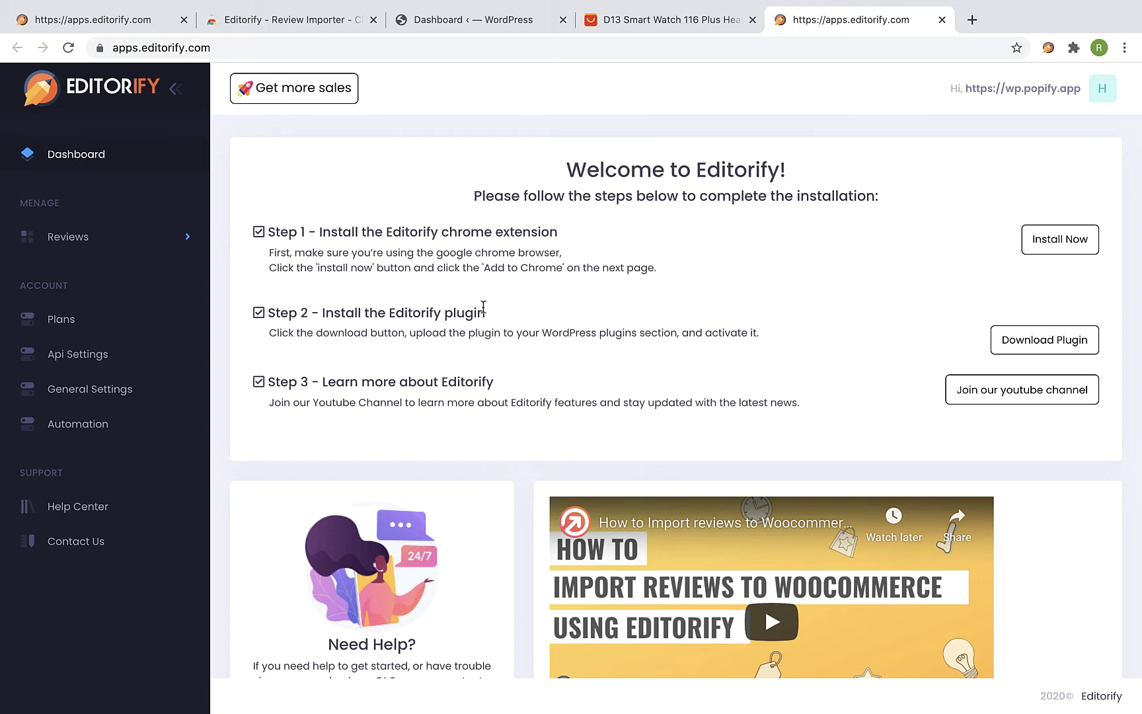
click(1007, 340)
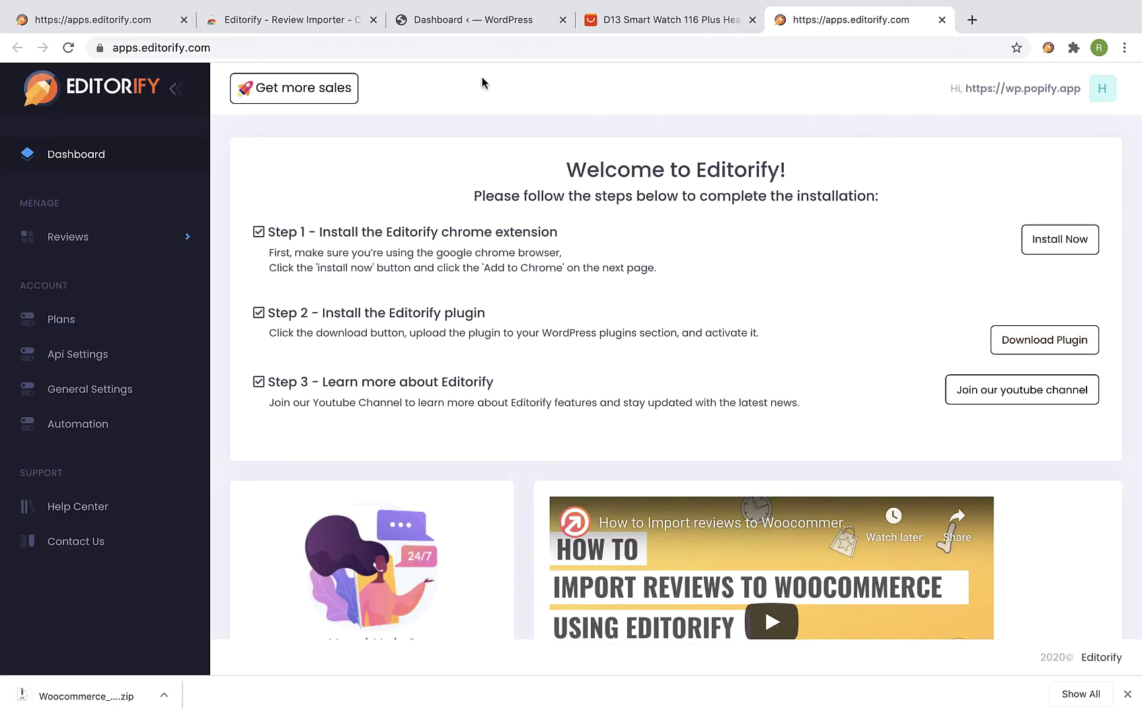
Upload the Woocommerce_editorify_plugin zip under Plugins > Add New, install it and activate it.
click(494, 21)
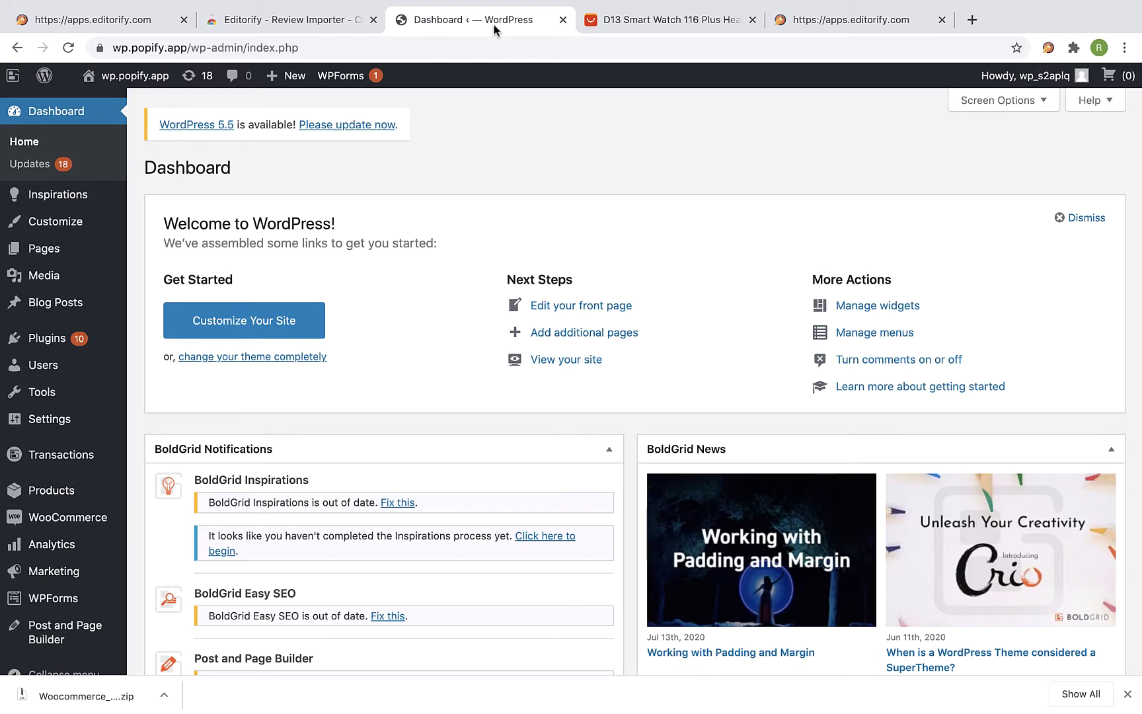
mouse_move(47, 338)
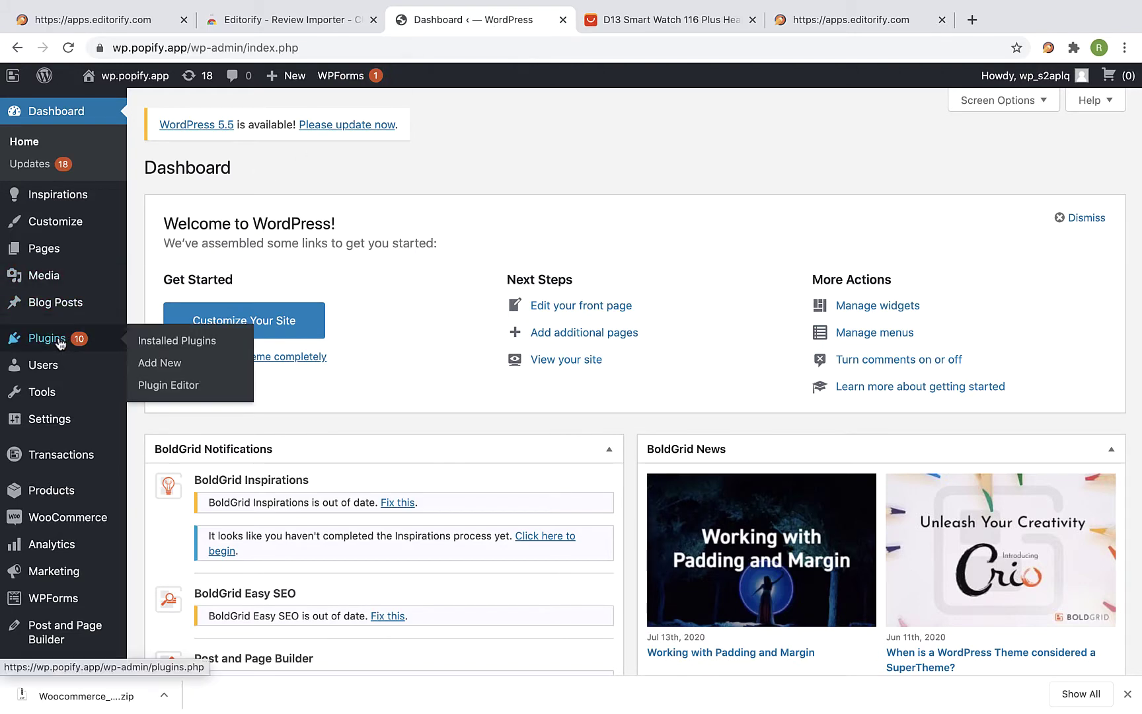
click(166, 365)
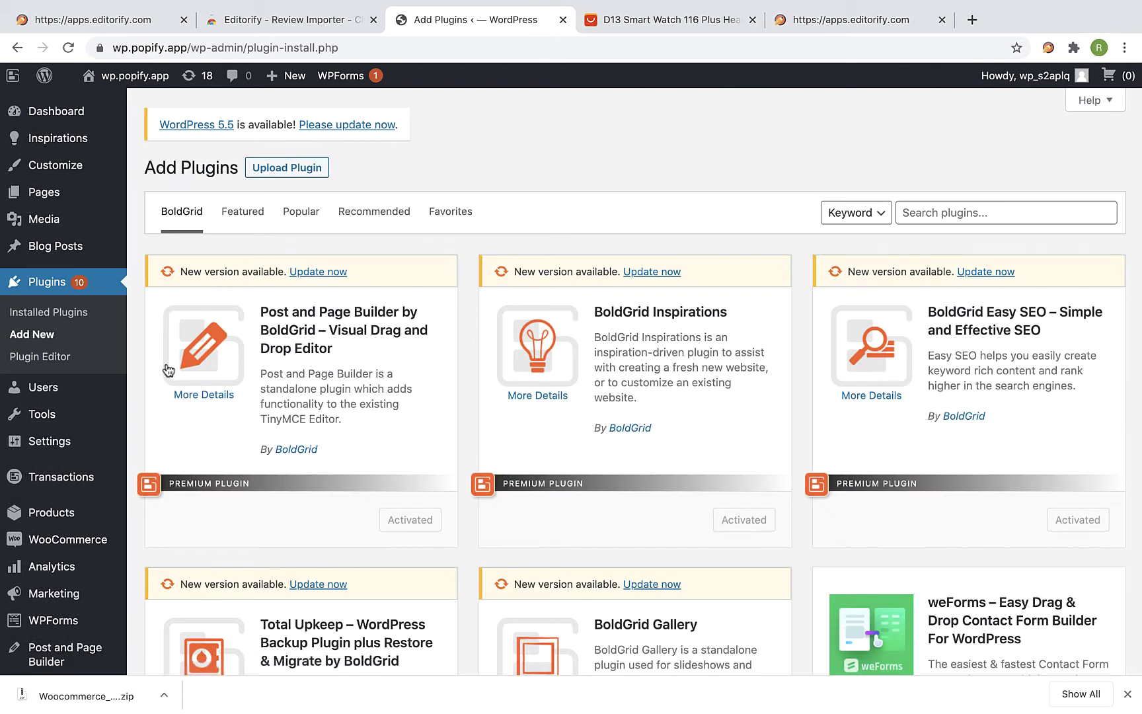
click(286, 175)
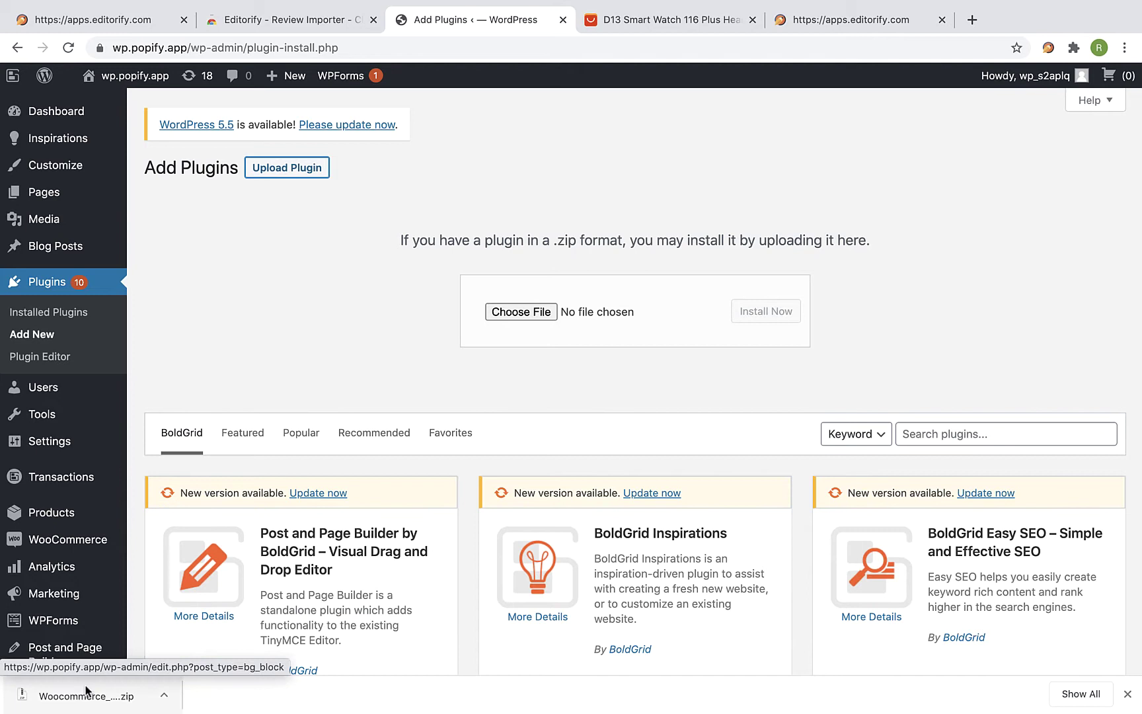
drag(84, 695, 586, 315)
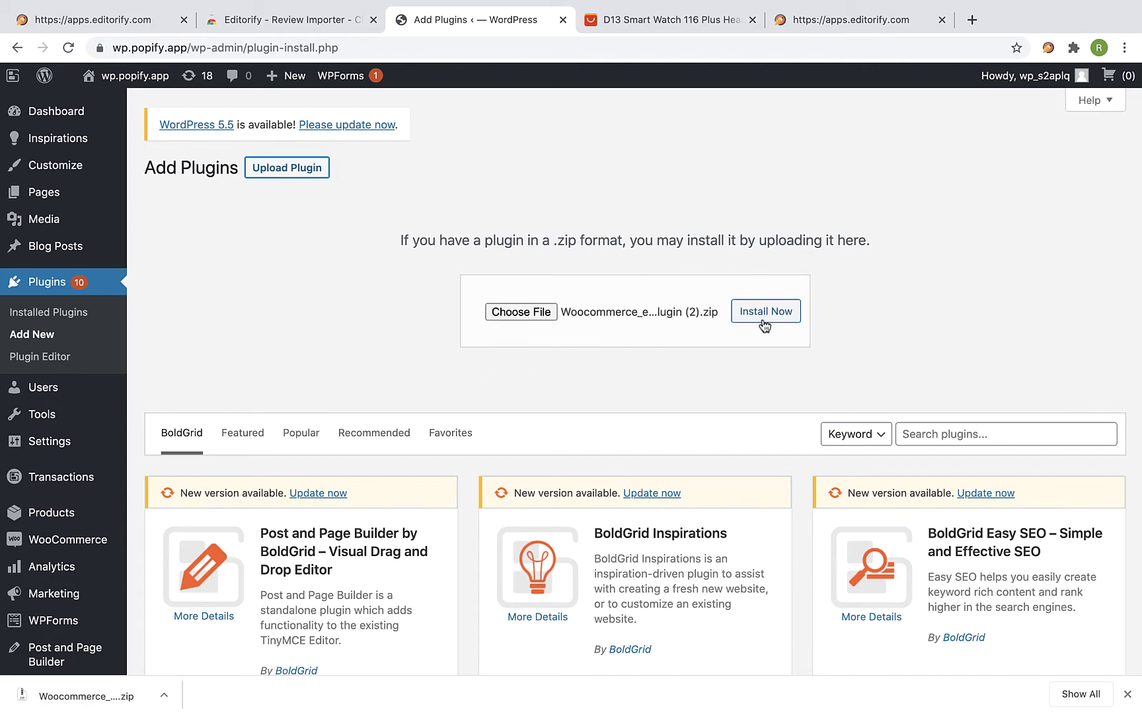
click(765, 324)
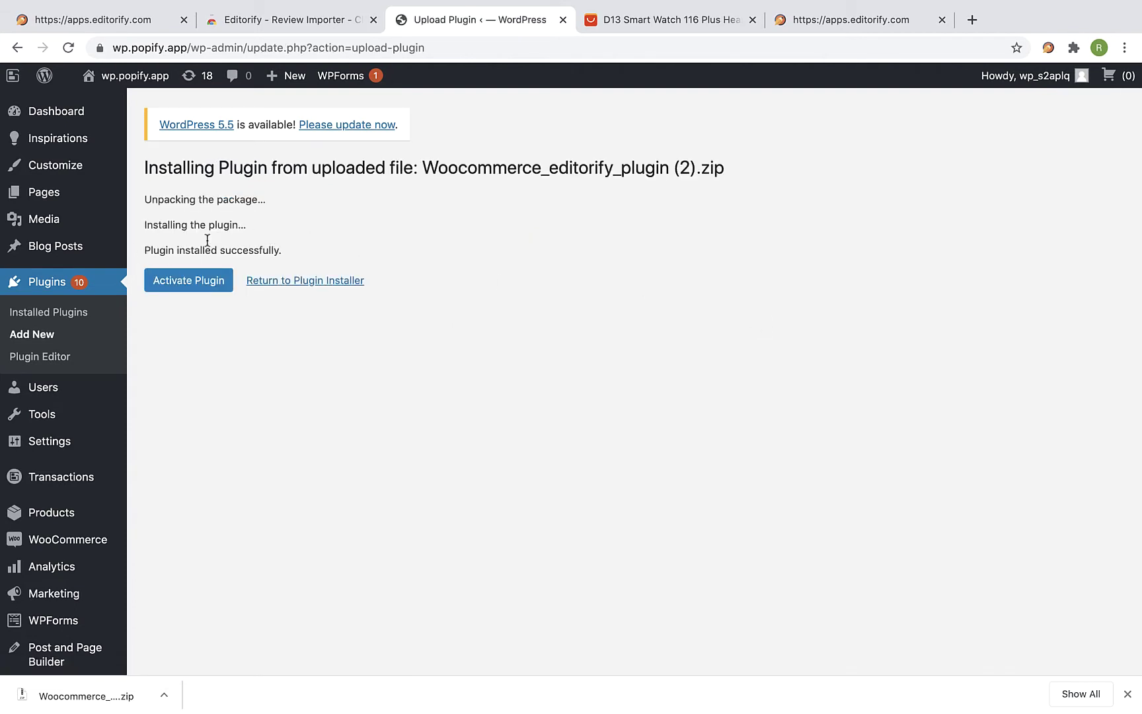
click(183, 291)
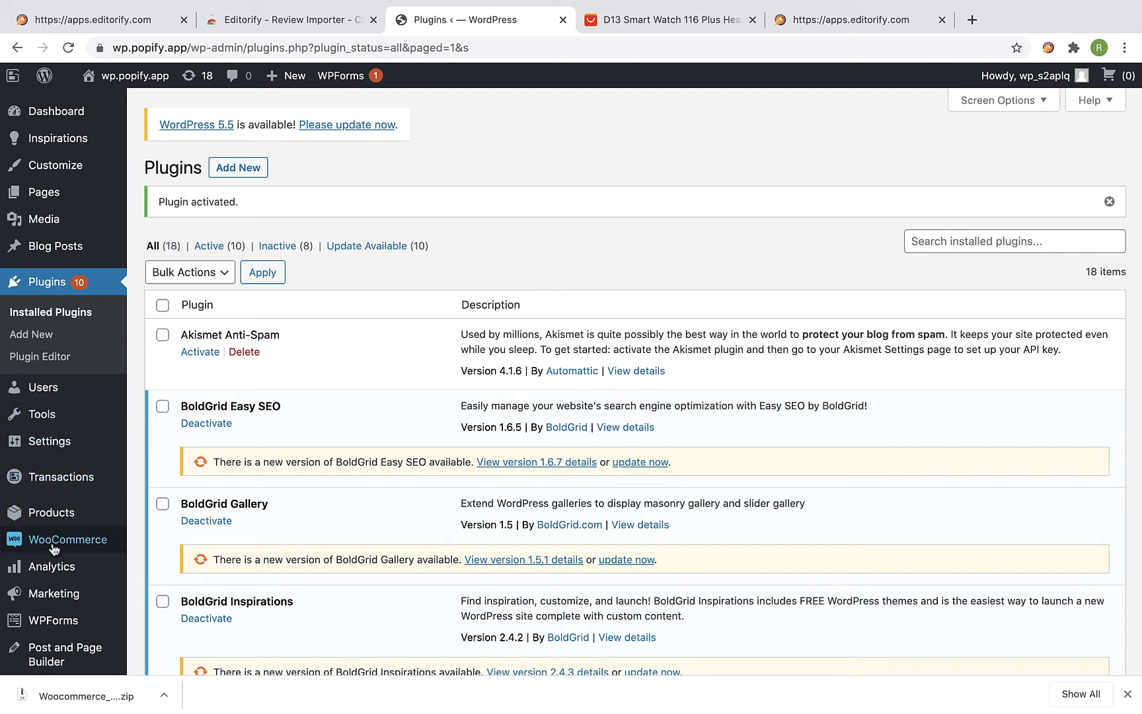
mouse_move(67, 539)
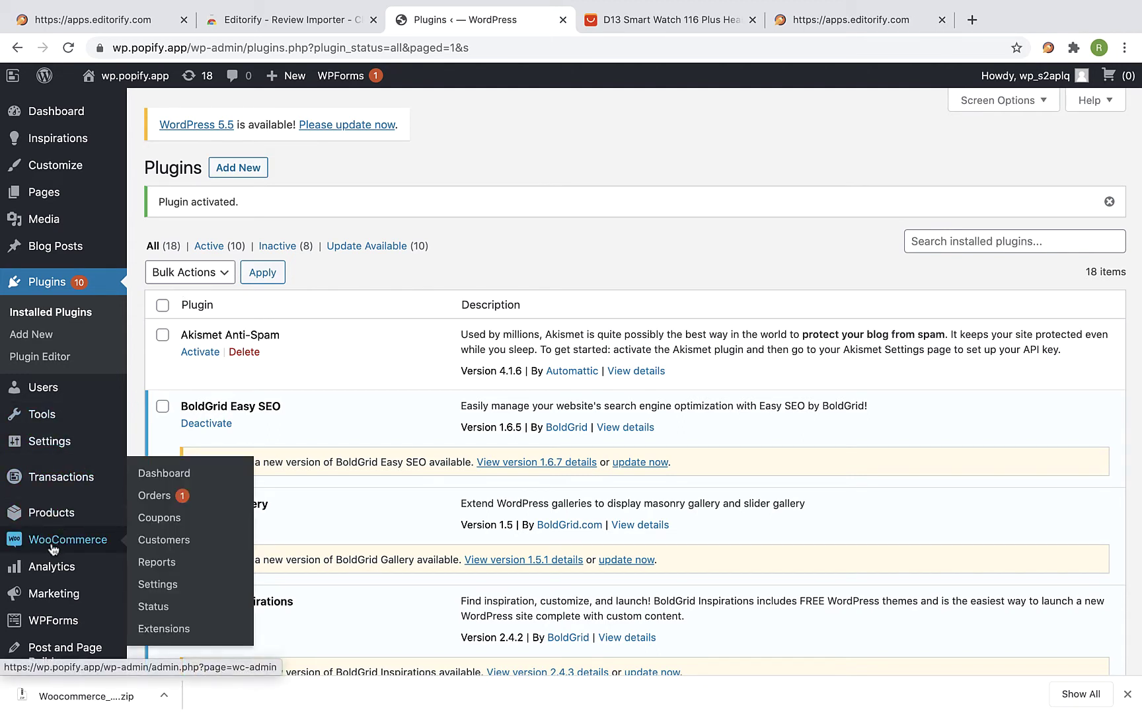
Show WooCommerce's Products settings at the Reviews section and dismiss the downloads bar.
click(167, 585)
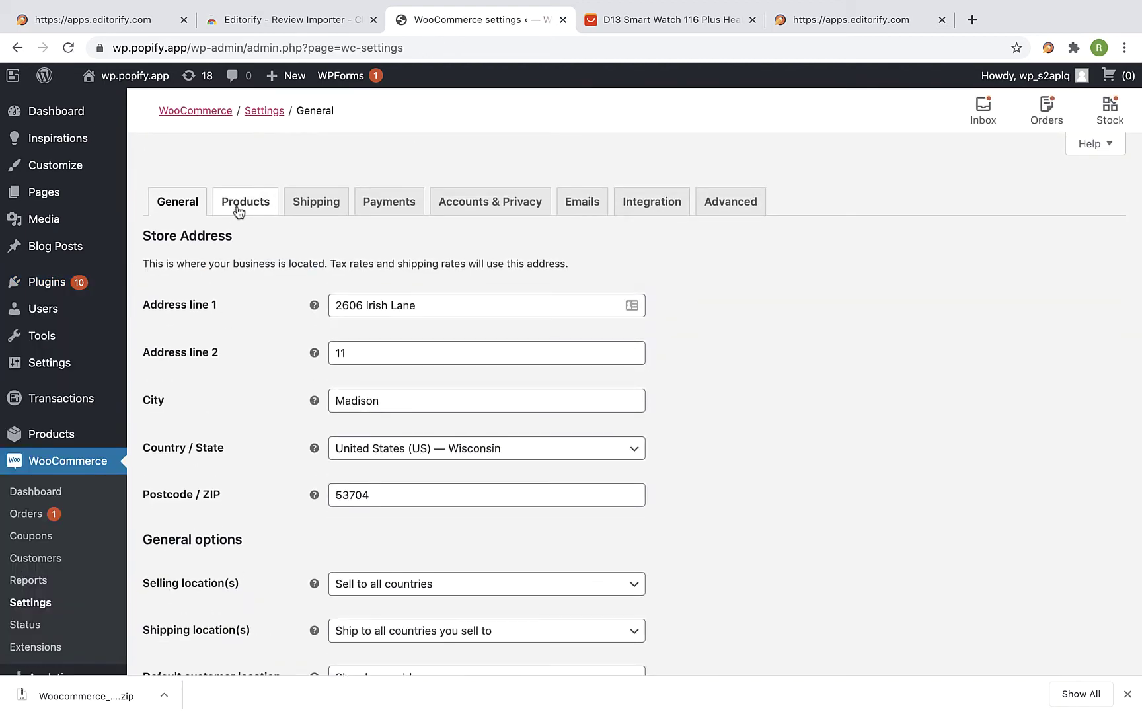
click(247, 210)
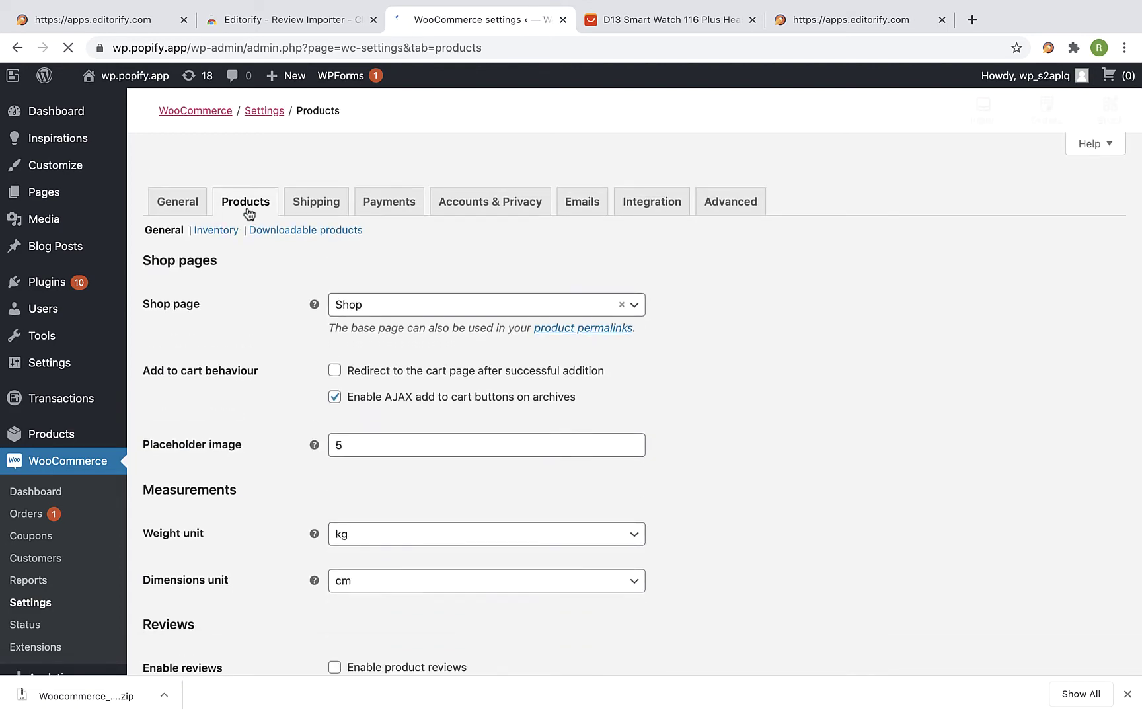
scroll(720, 374, down, 5)
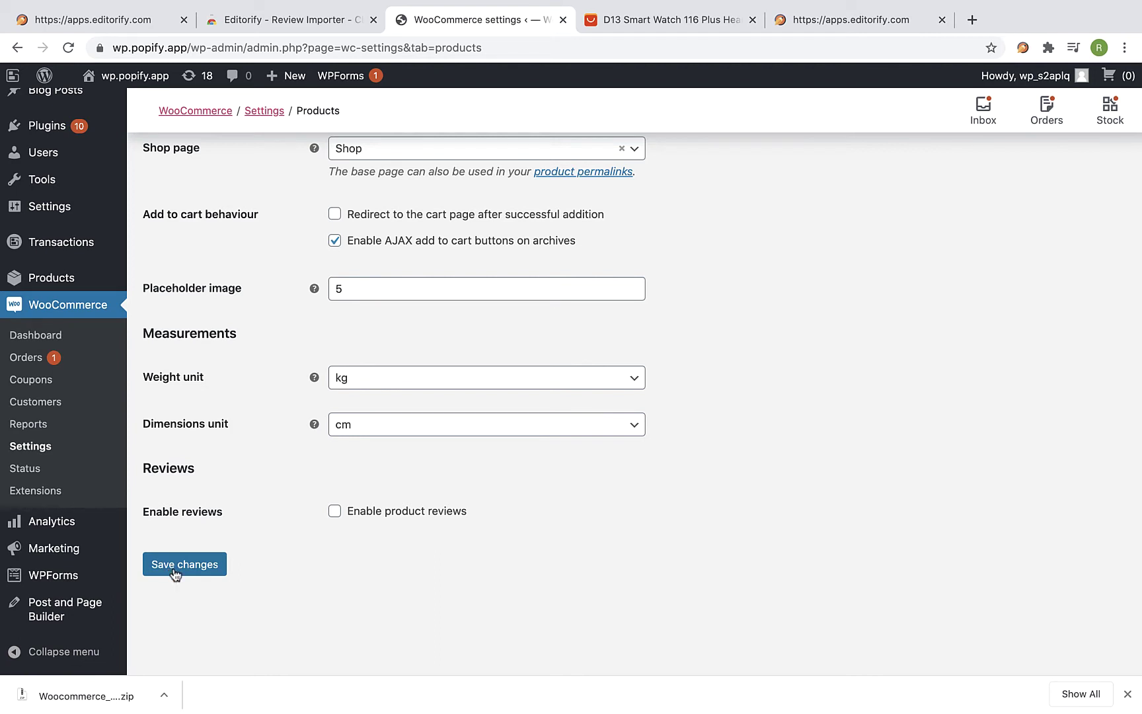
click(1126, 694)
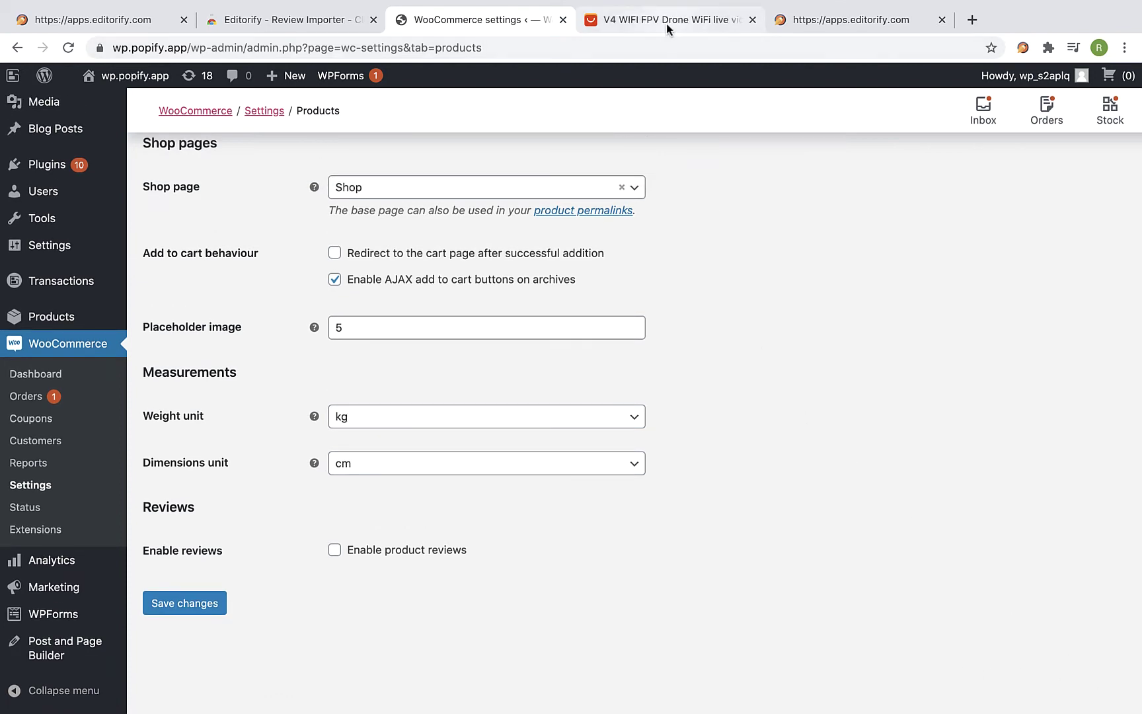
Launch the Editorify review importer on the AliExpress drone product page.
click(668, 26)
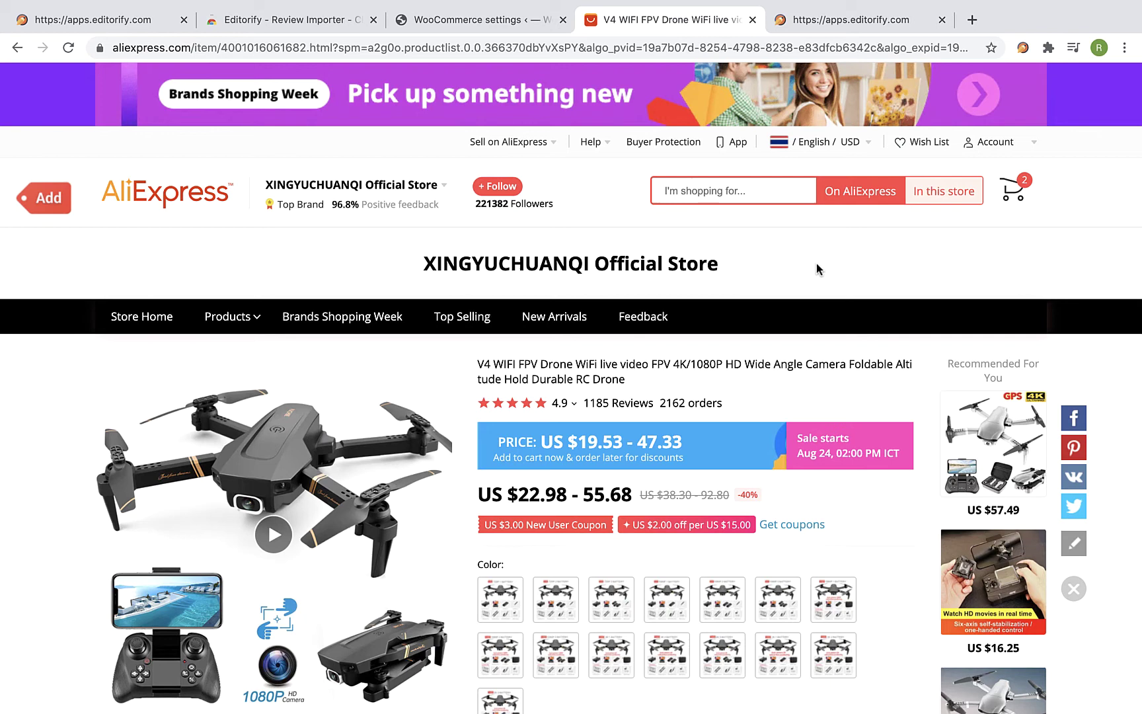
click(1022, 52)
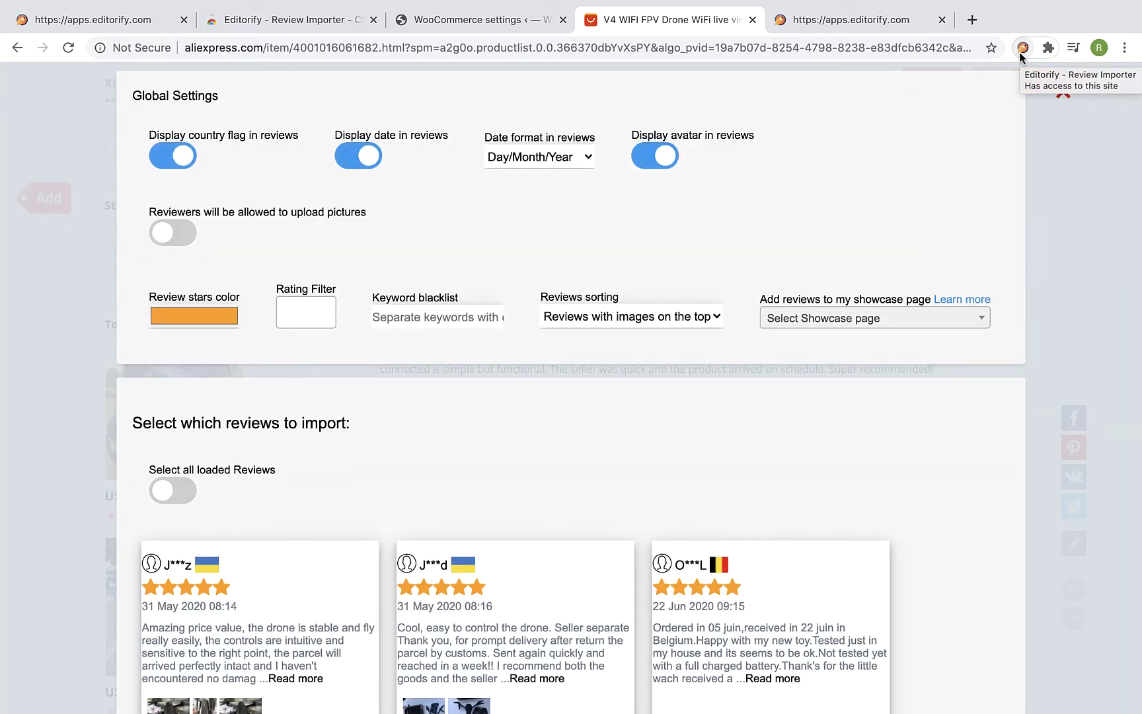
scroll(902, 360, down, 3)
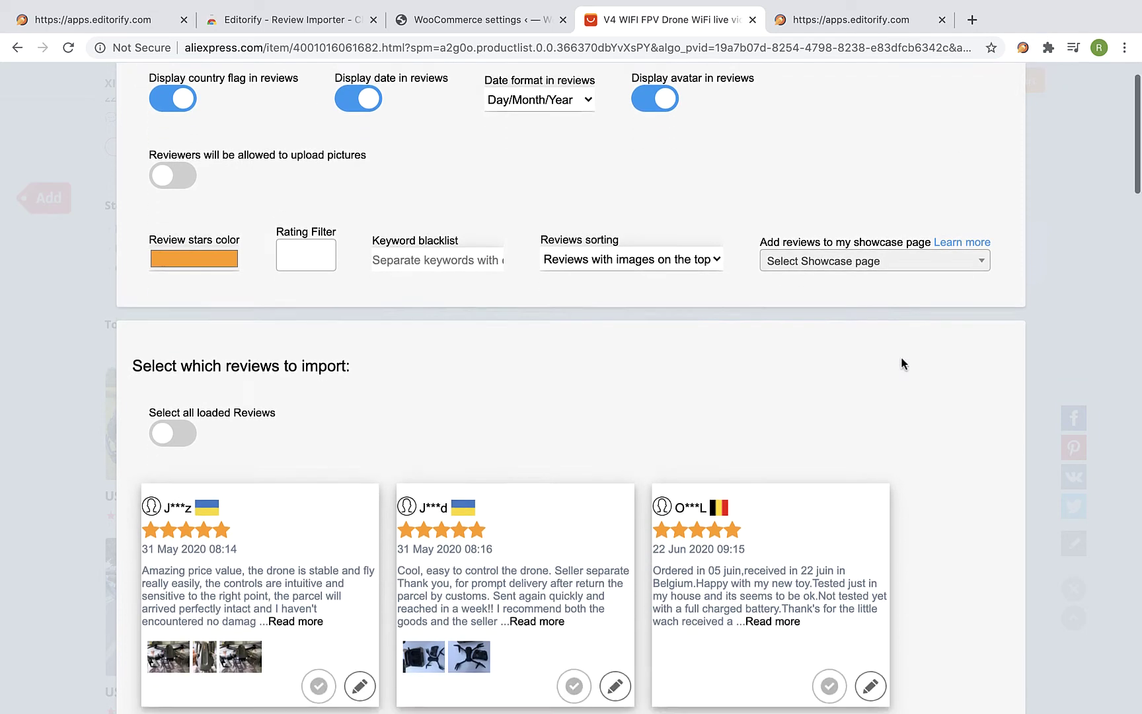
scroll(901, 363, down, 1)
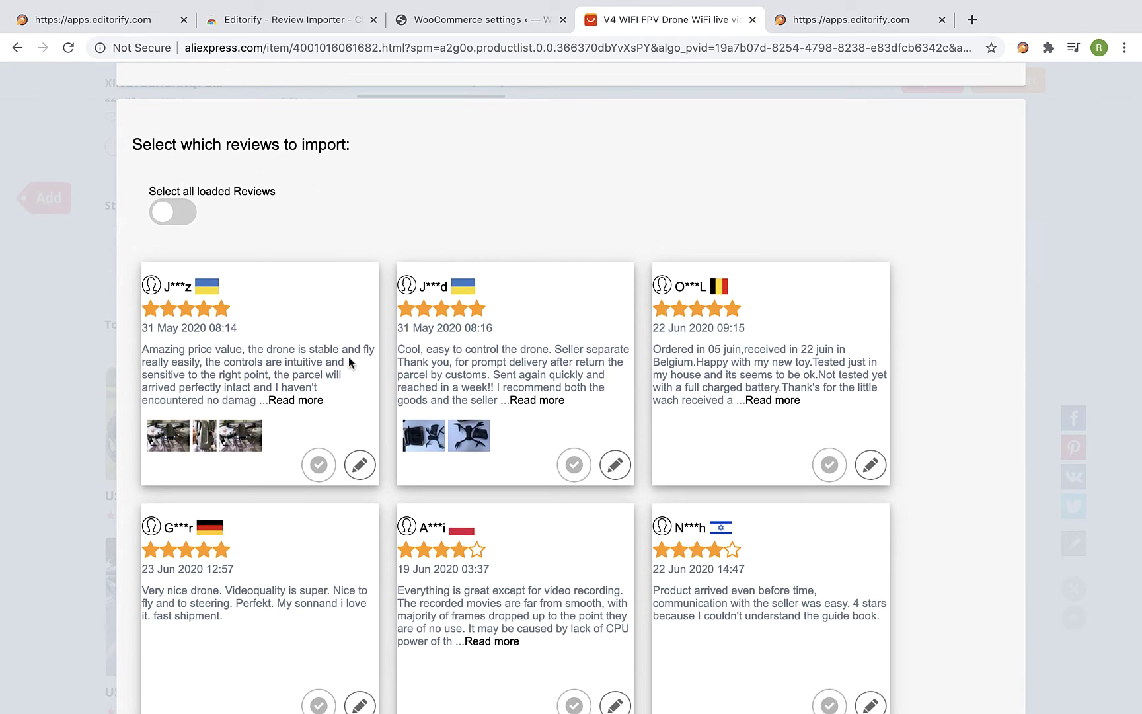
Tick the first three reviews, then turn on Select all loaded Reviews.
click(317, 463)
click(573, 466)
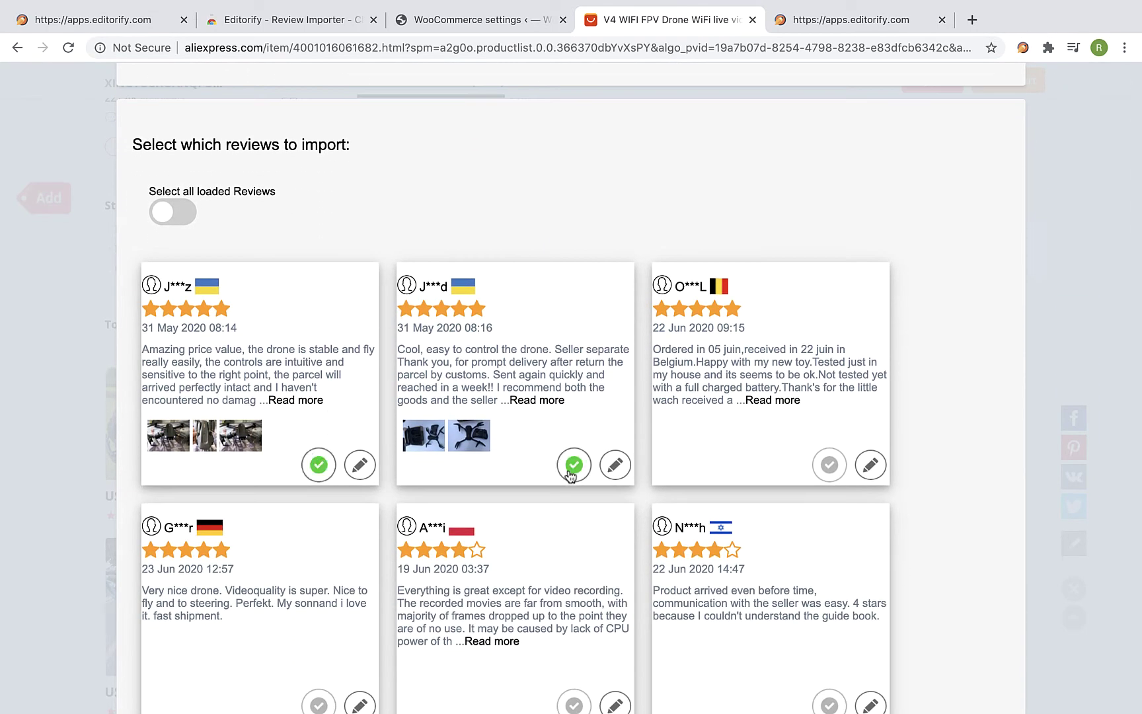
click(834, 467)
click(171, 222)
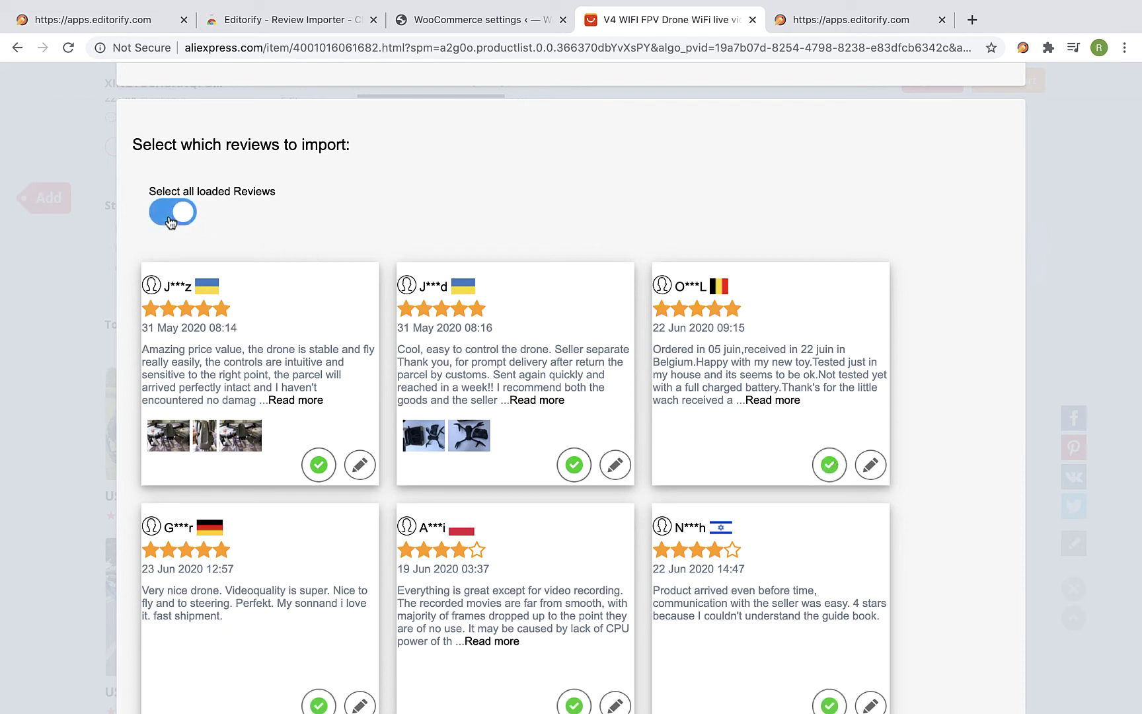
Give the first review five stars and the text 'Amazing price value!! also the drone…', then save it.
click(358, 465)
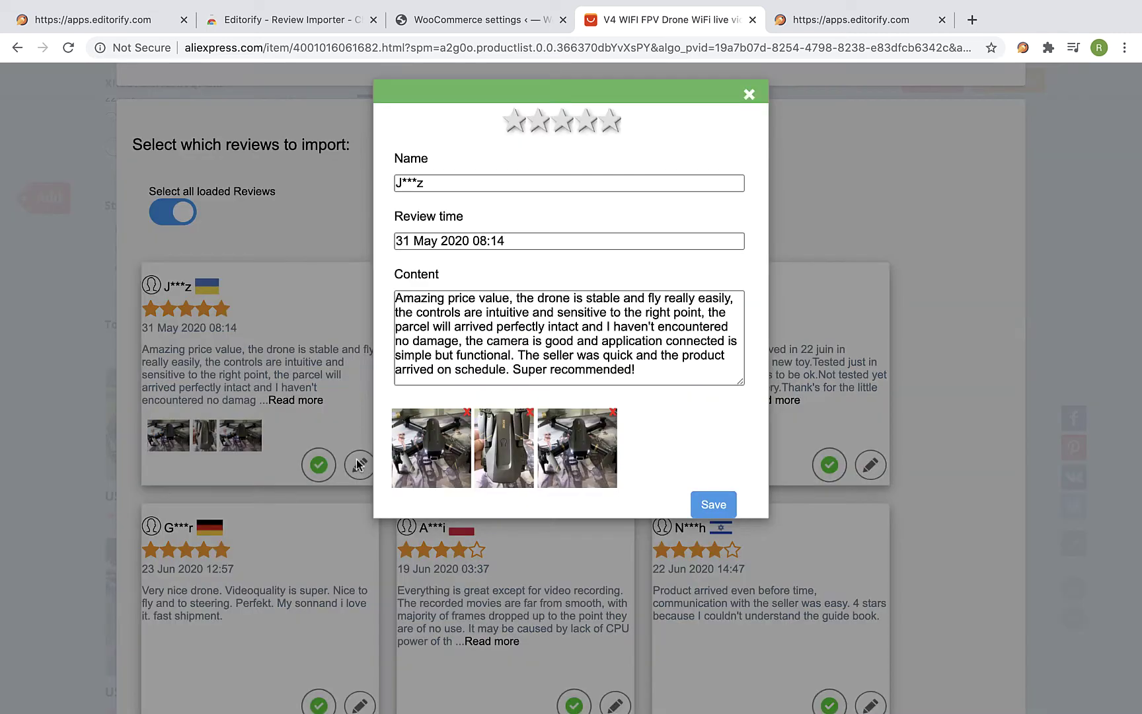
click(514, 301)
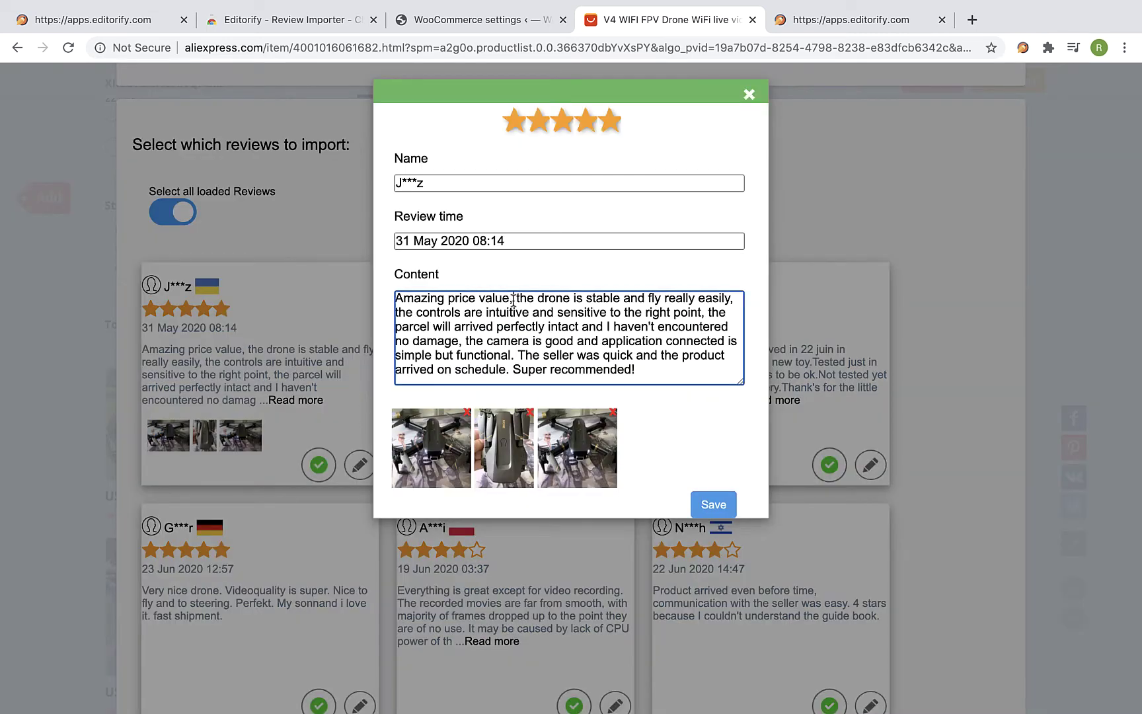
key(BackSpace)
text(!!)
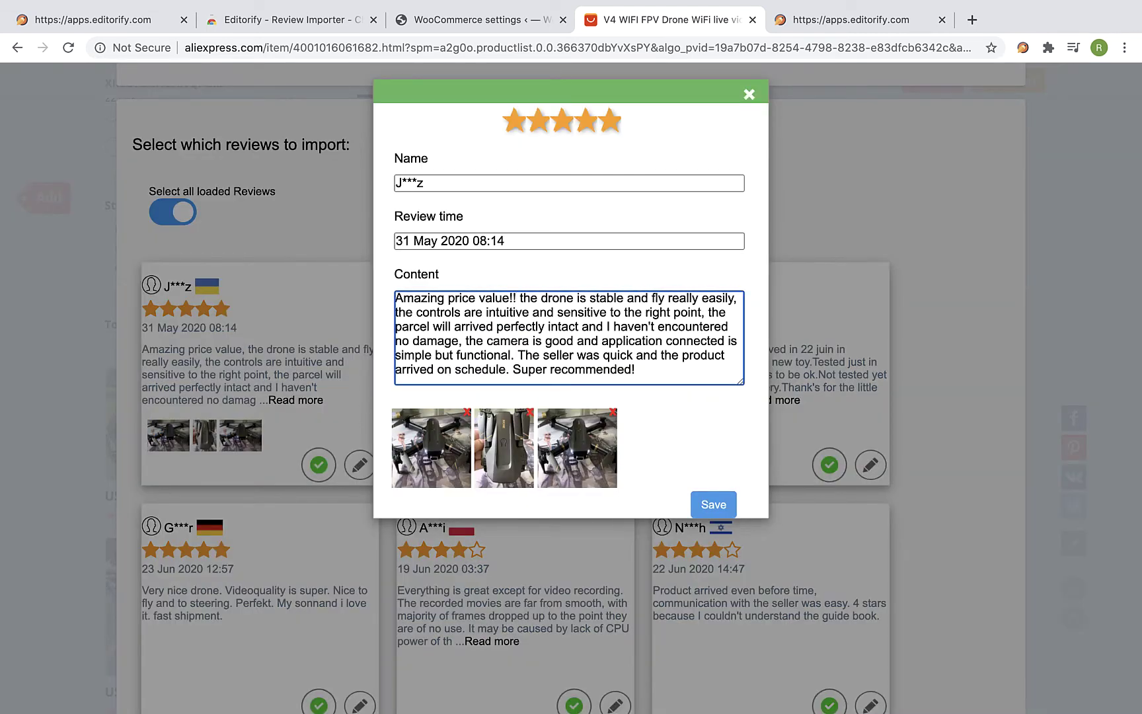
text( also)
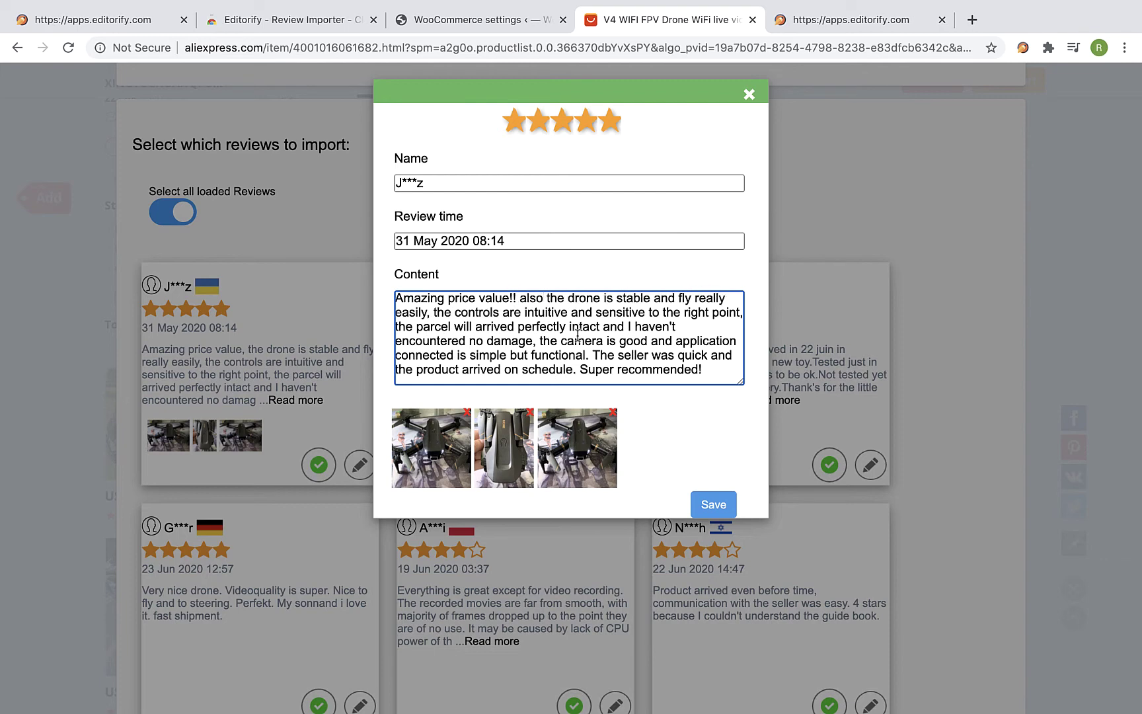
click(720, 509)
scroll(933, 519, down, 2)
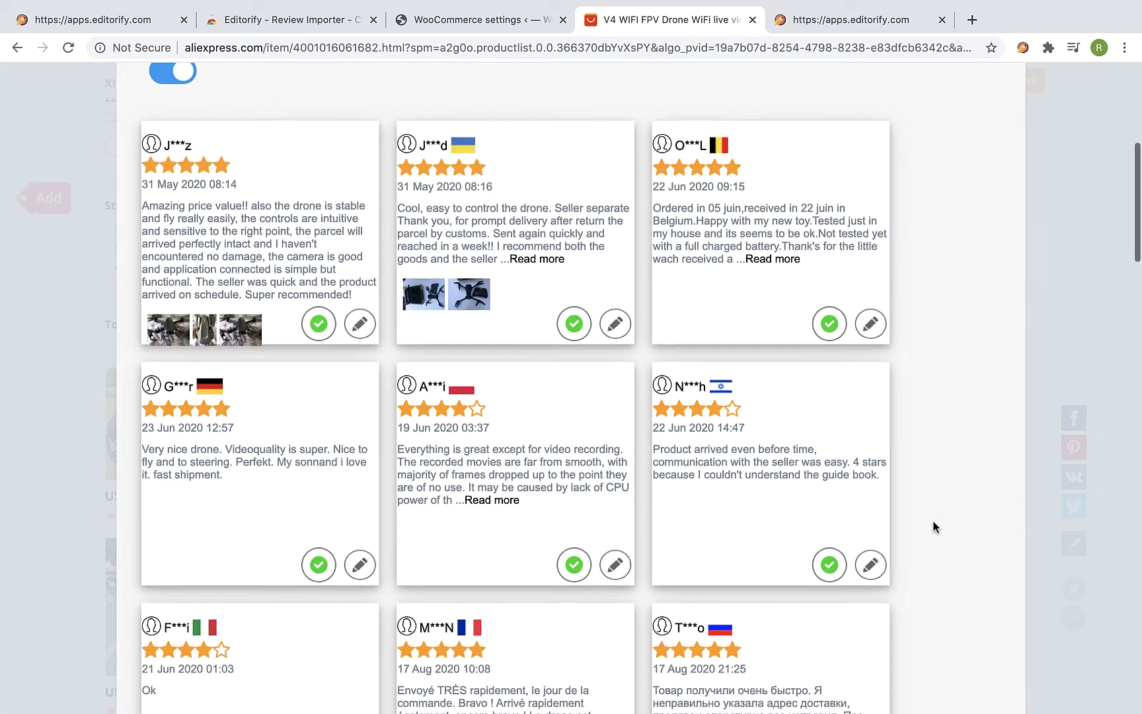
scroll(932, 520, down, 5)
scroll(933, 520, down, 2)
scroll(933, 520, down, 2)
scroll(933, 519, down, 2)
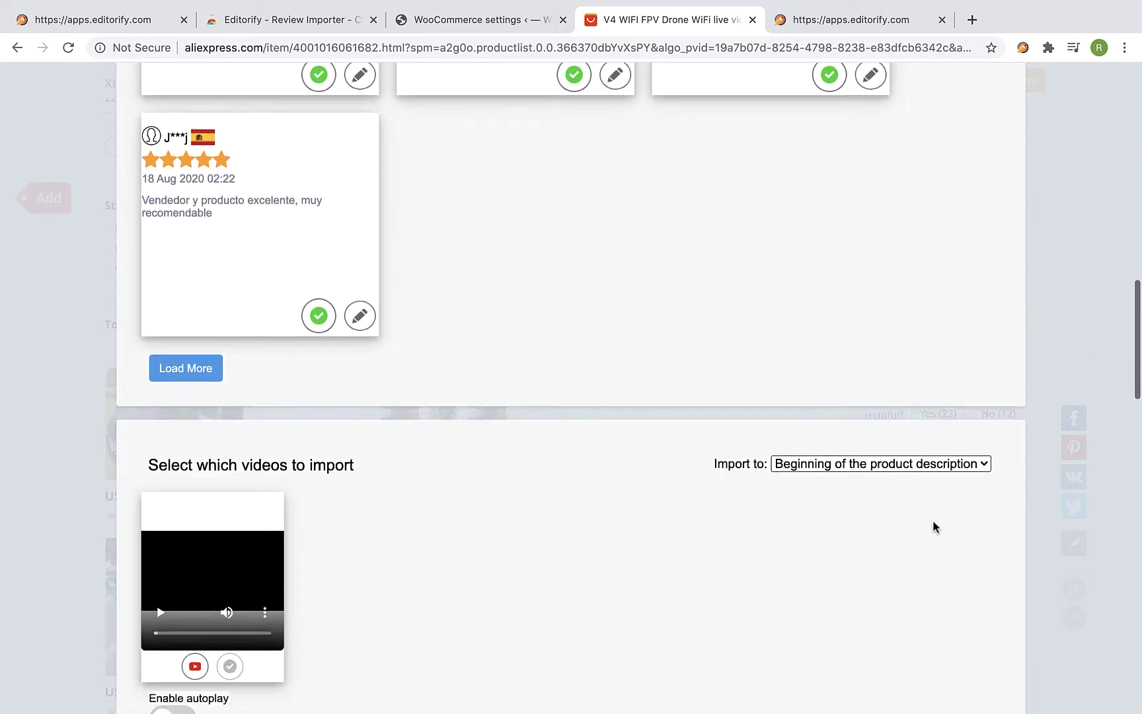
scroll(933, 520, down, 2)
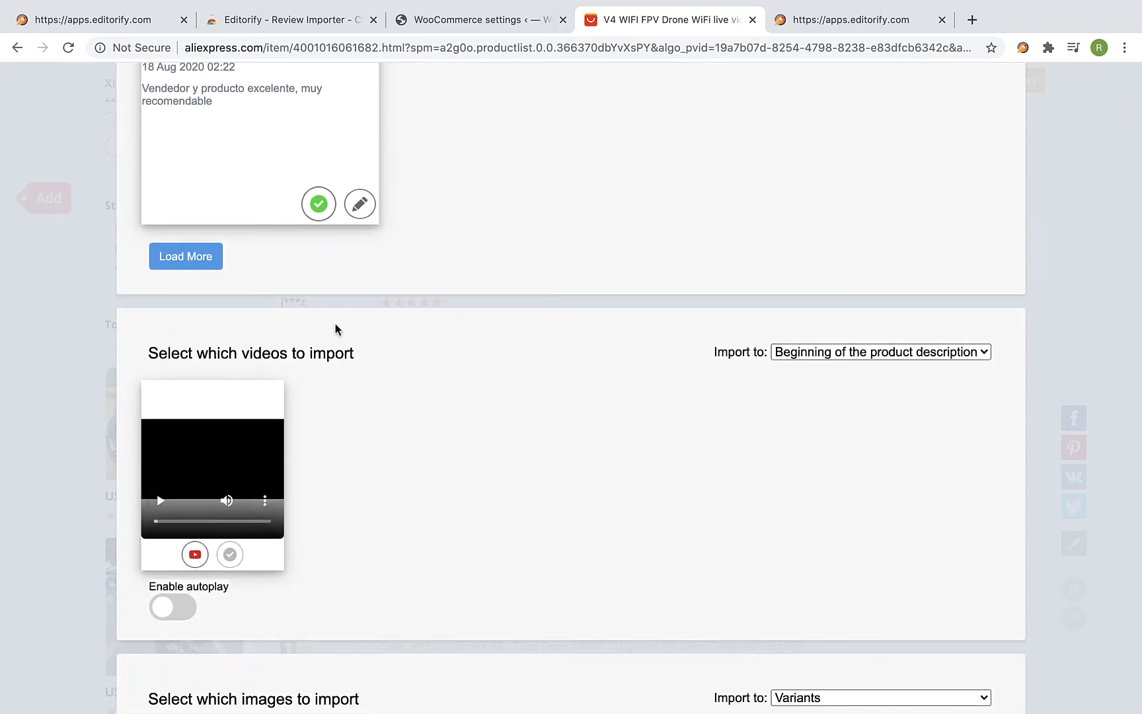
Select the drone video, target the V4 WIFI FPV Drone product, and import reviews and video.
click(230, 556)
scroll(973, 522, down, 1)
scroll(974, 523, down, 2)
scroll(973, 526, down, 6)
scroll(973, 527, down, 3)
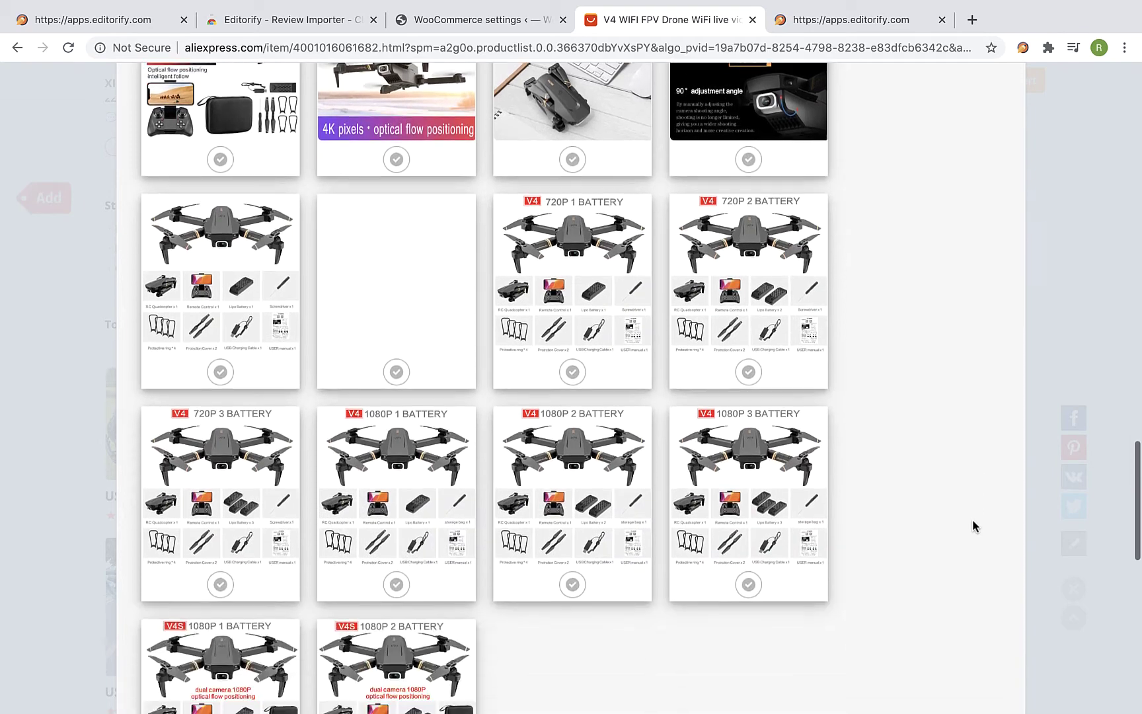
scroll(973, 526, down, 3)
scroll(973, 526, down, 3)
scroll(974, 527, down, 3)
scroll(973, 525, down, 1)
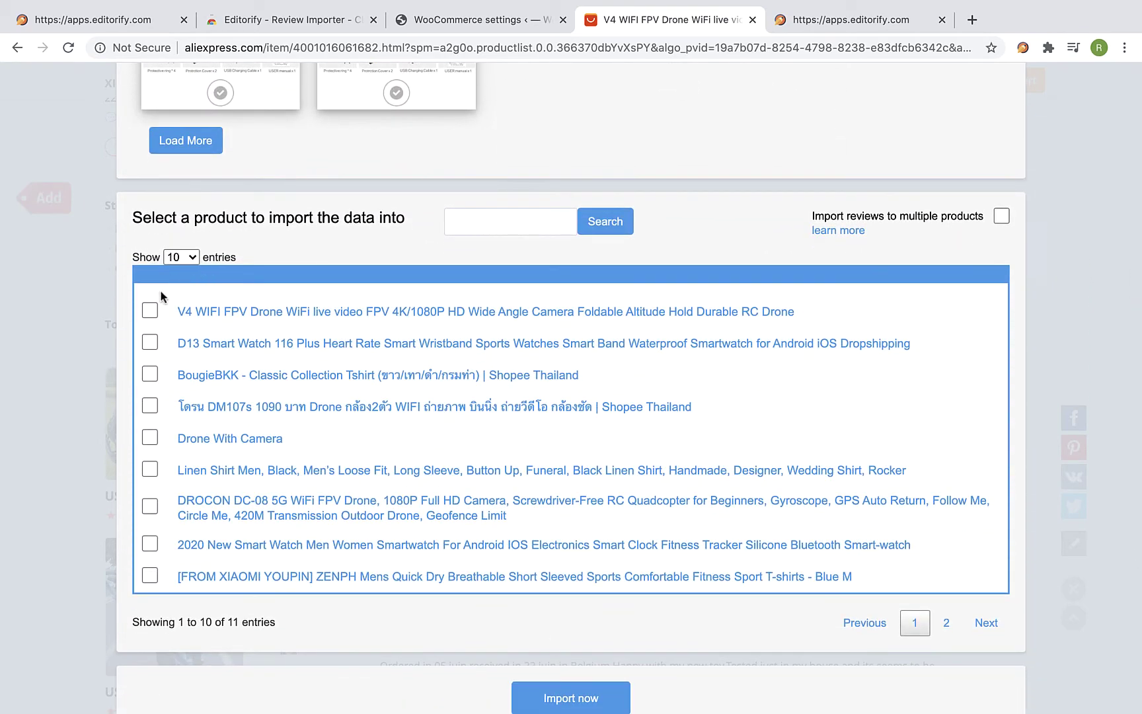
click(150, 312)
scroll(511, 343, down, 3)
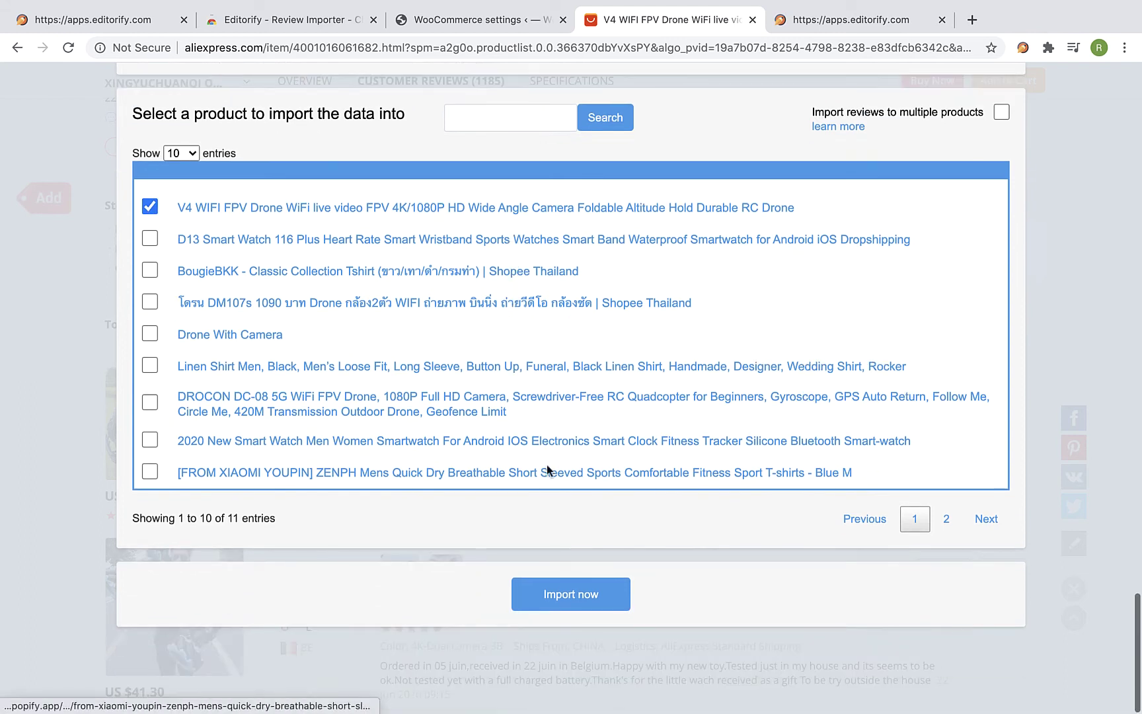
click(568, 607)
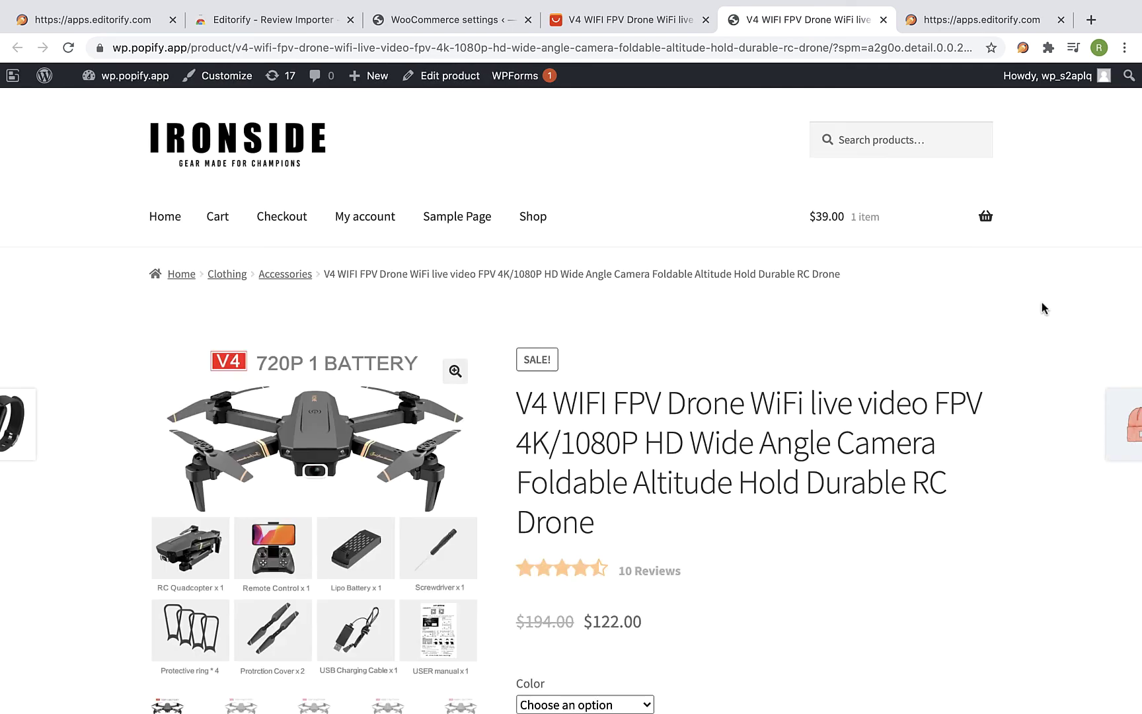
Scroll through the product page's ten imported customer reviews.
scroll(1042, 308, down, 3)
scroll(1043, 308, down, 1)
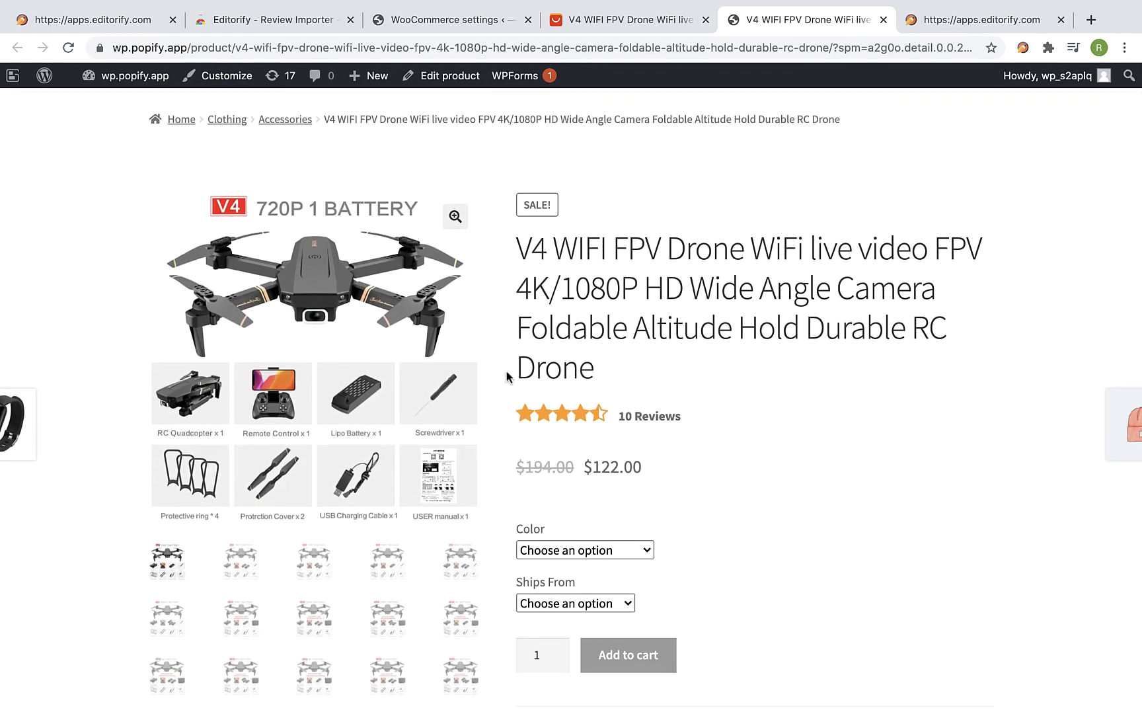
scroll(750, 460, down, 3)
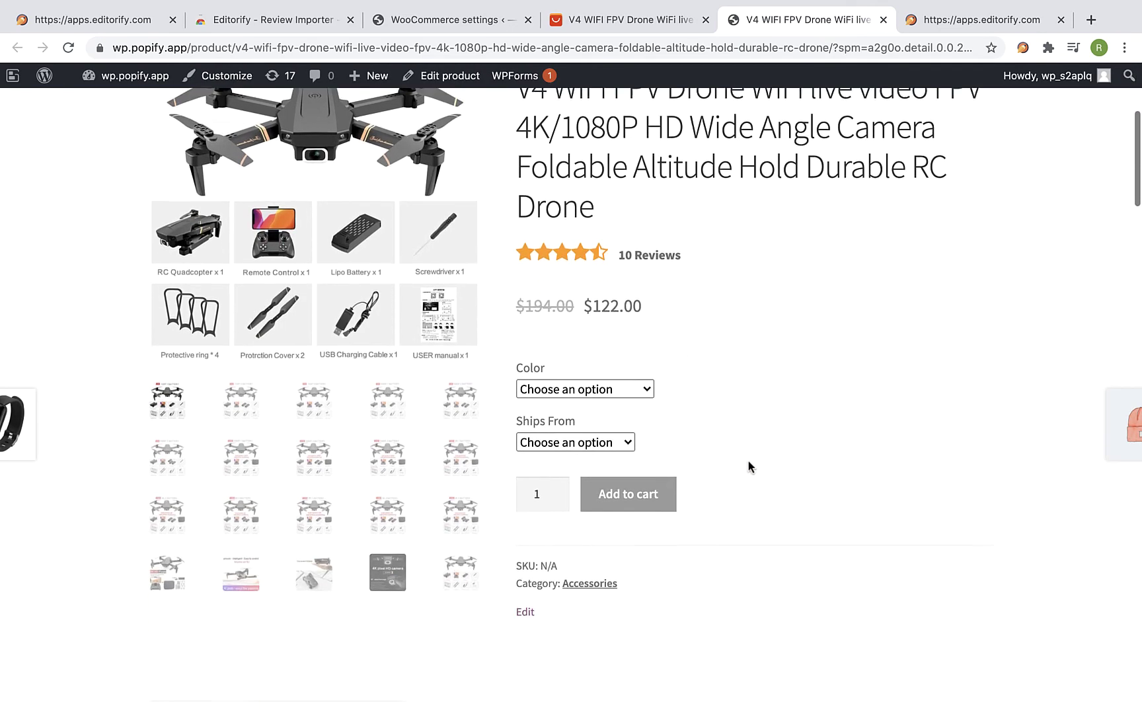
scroll(749, 461, down, 3)
scroll(749, 461, down, 5)
scroll(749, 460, down, 1)
scroll(749, 461, down, 5)
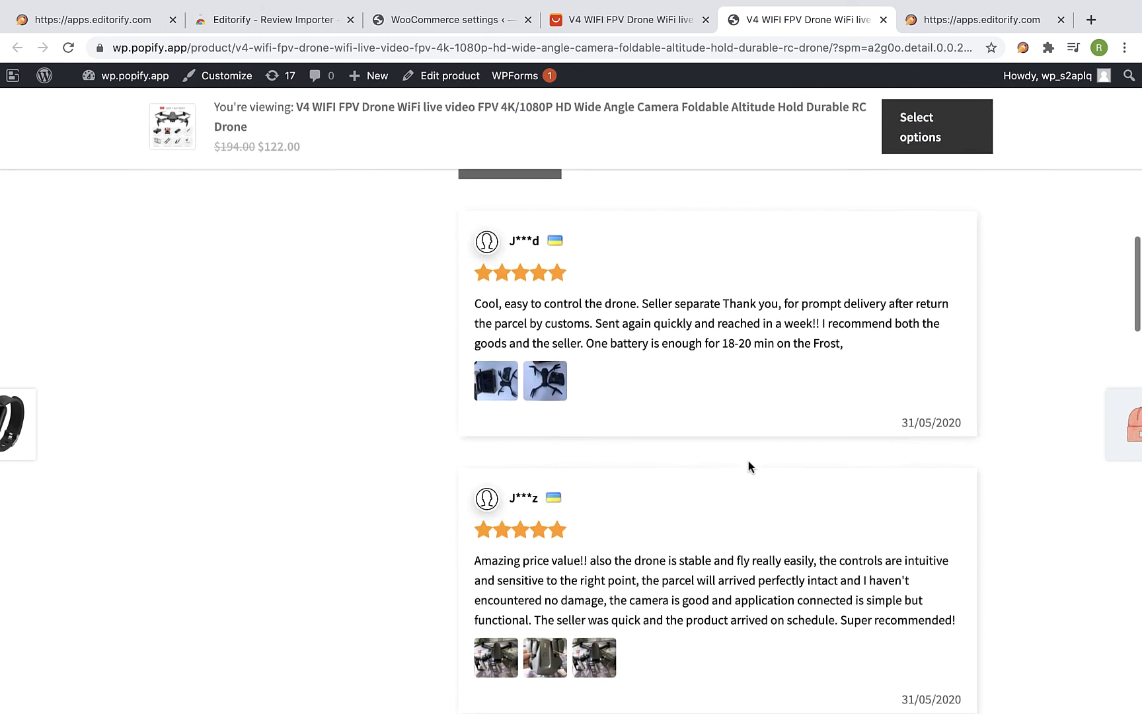
scroll(749, 461, down, 2)
scroll(749, 461, down, 4)
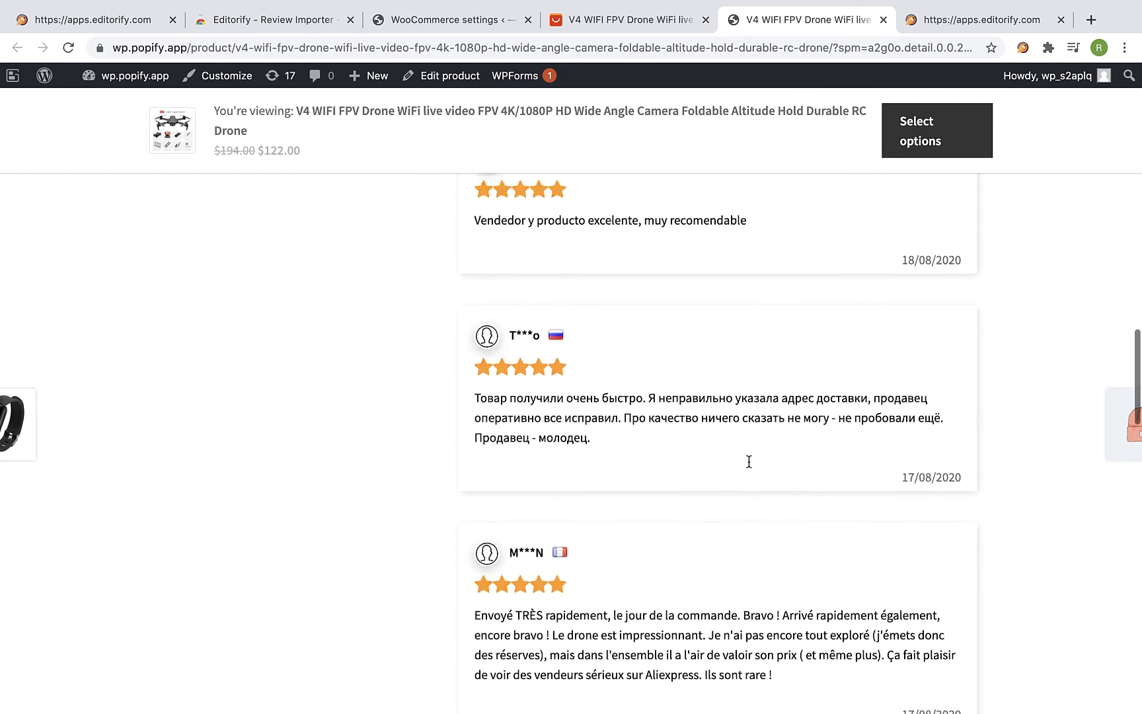
scroll(749, 461, up, 6)
scroll(749, 461, up, 4)
scroll(749, 460, up, 8)
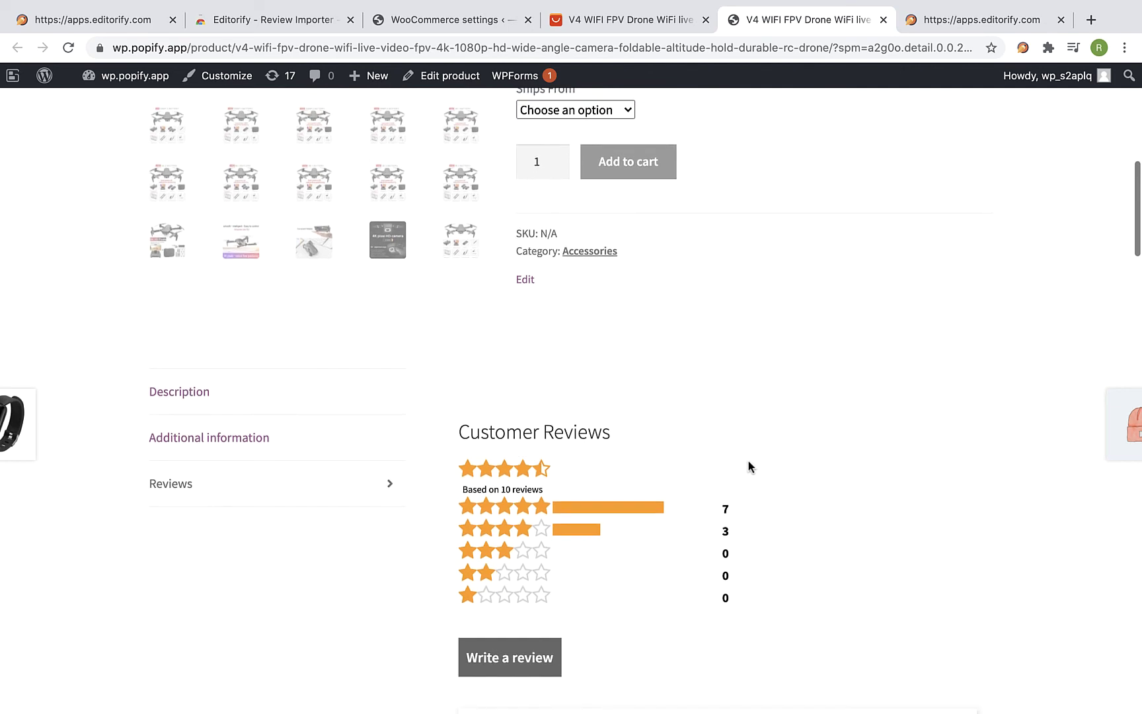
Play and pause the imported drone video in the Description tab, then reload the page.
click(204, 422)
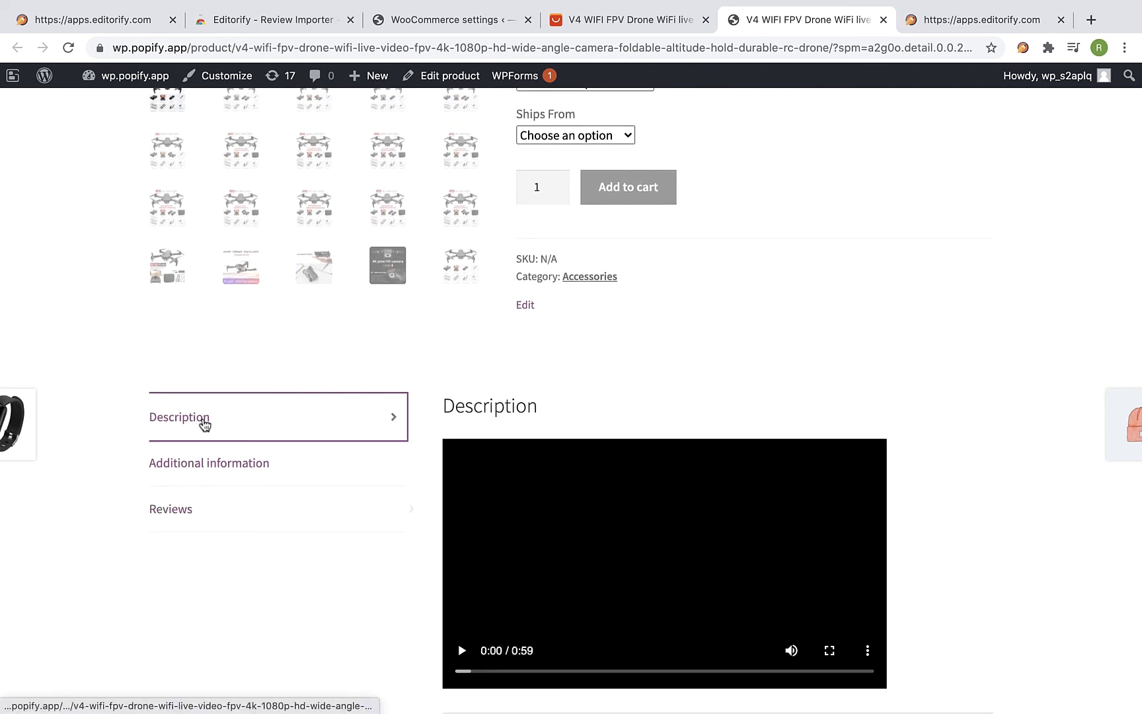
scroll(581, 337, down, 2)
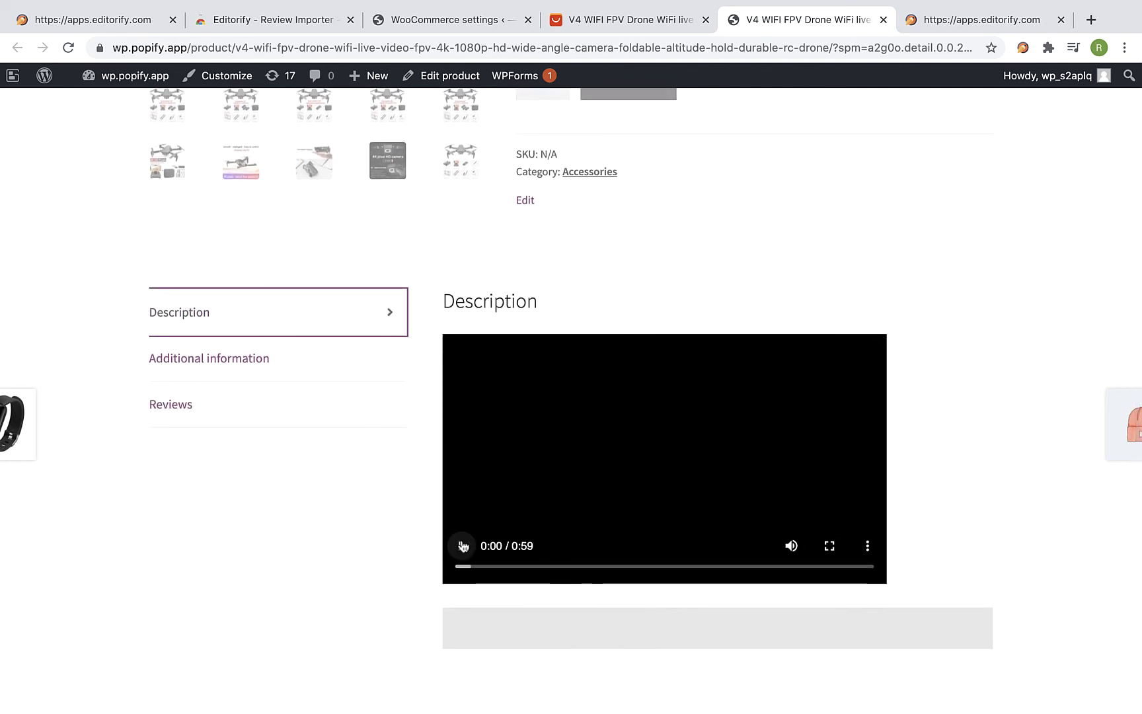
click(462, 546)
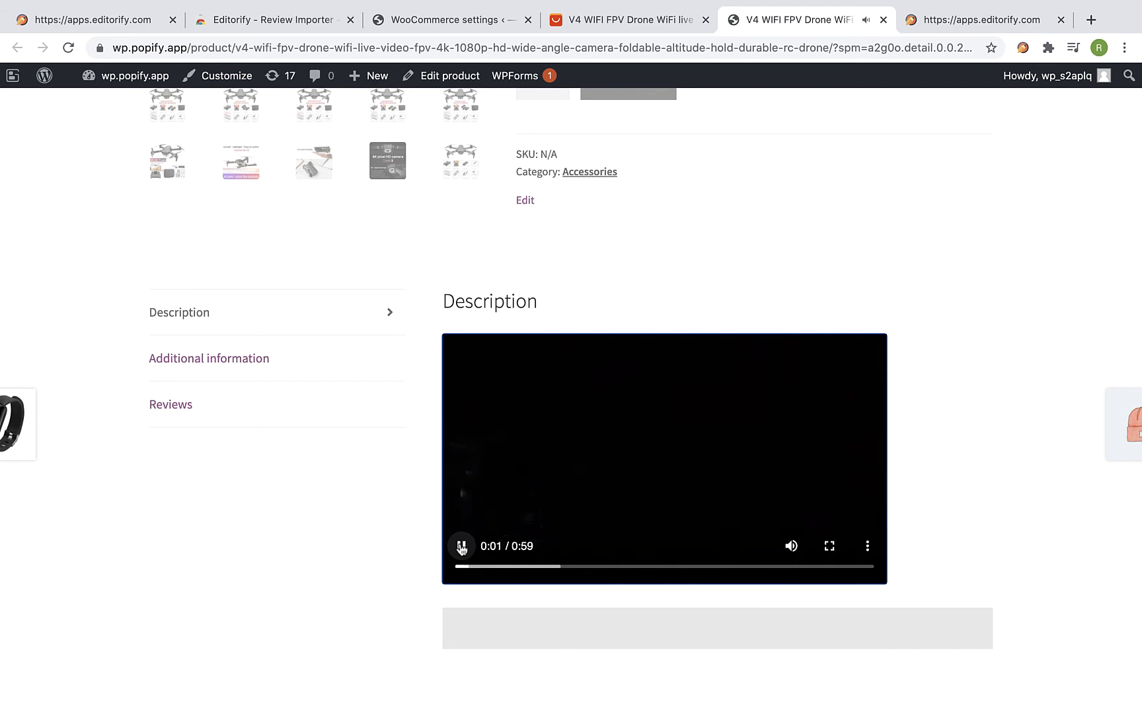
click(462, 546)
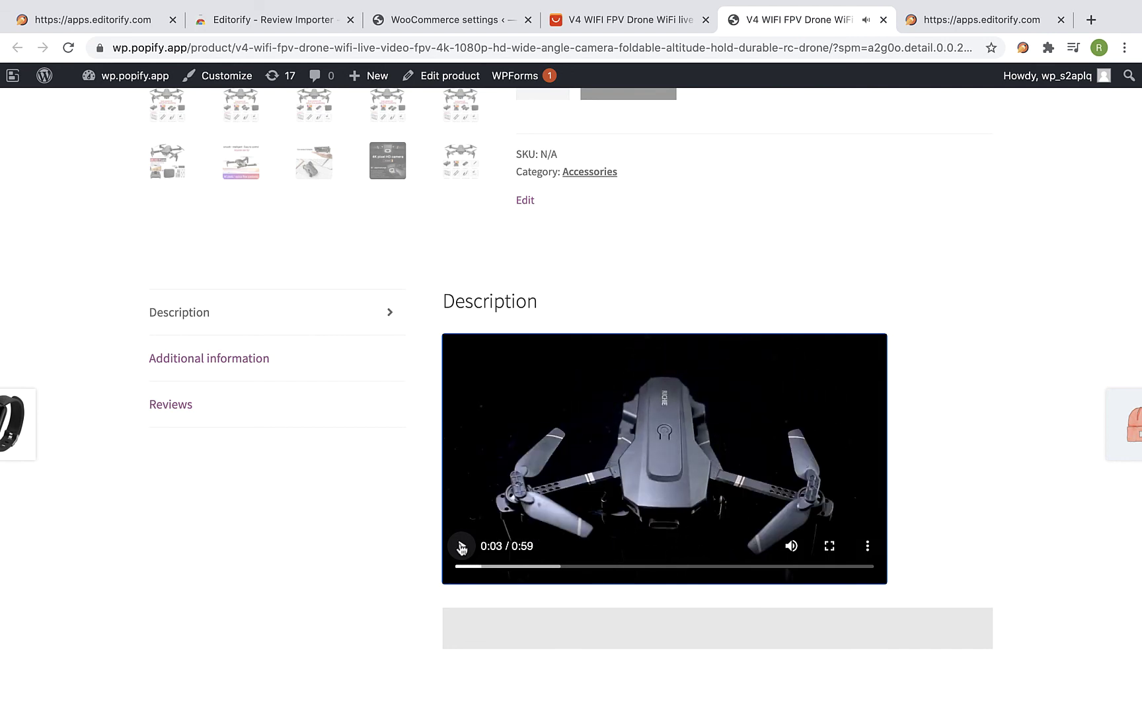
key(super+r)
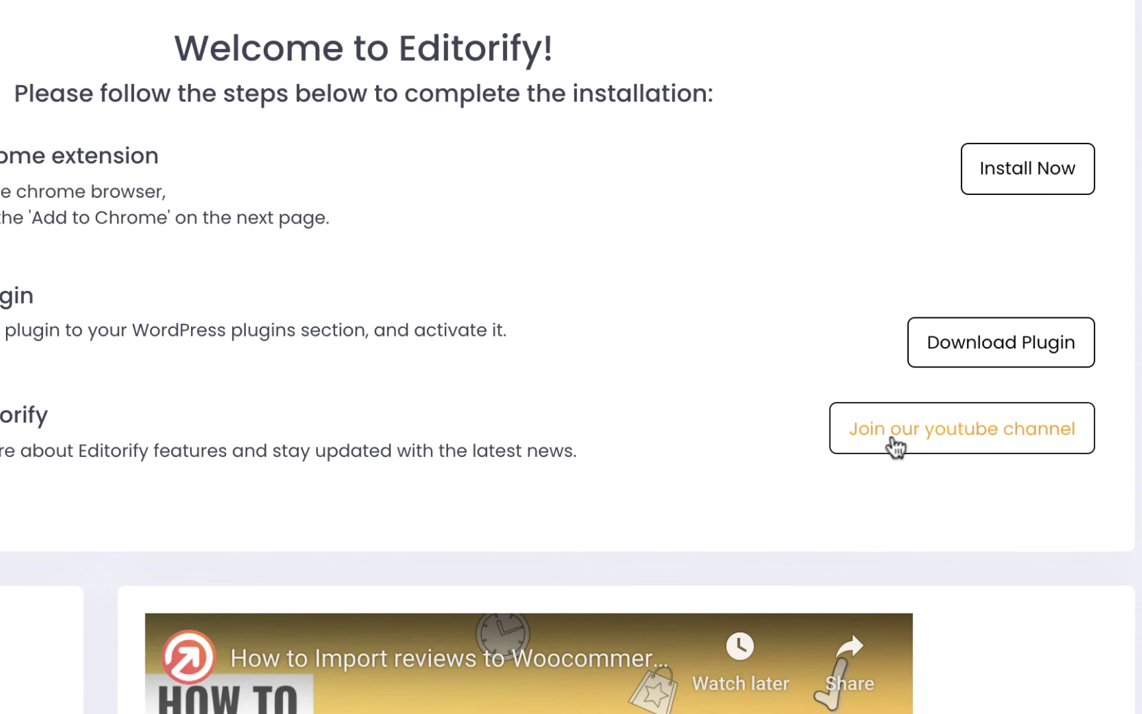
Follow the welcome page's link to the Importify YouTube channel and subscribe.
click(964, 455)
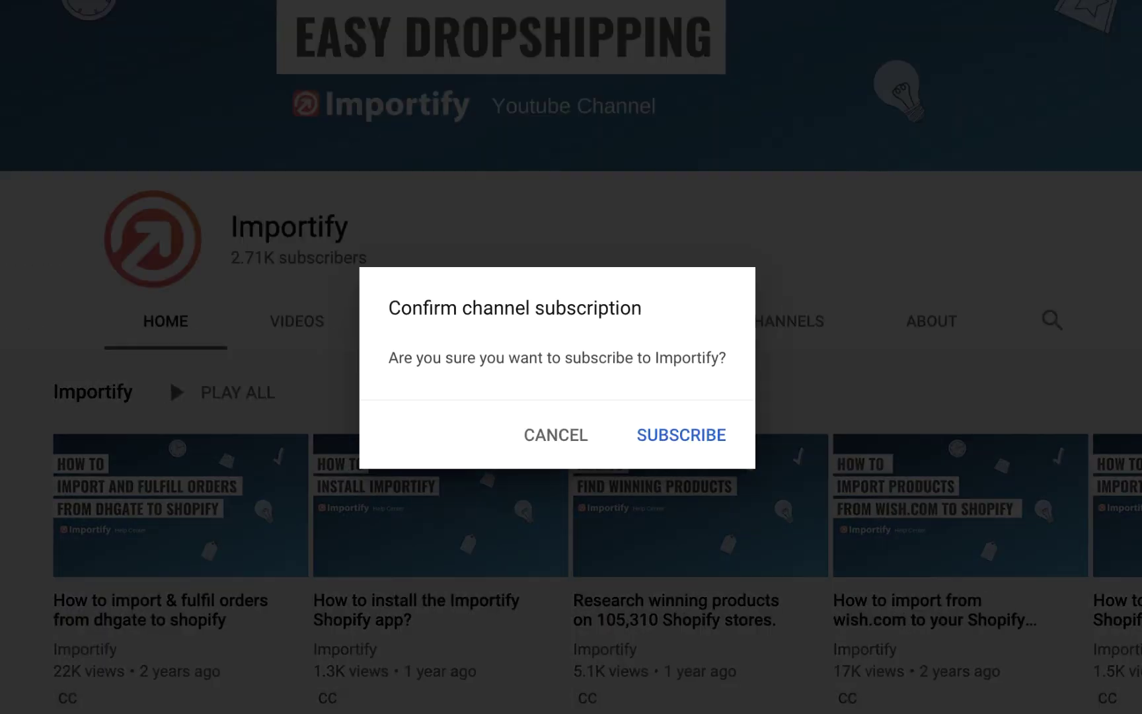
click(676, 437)
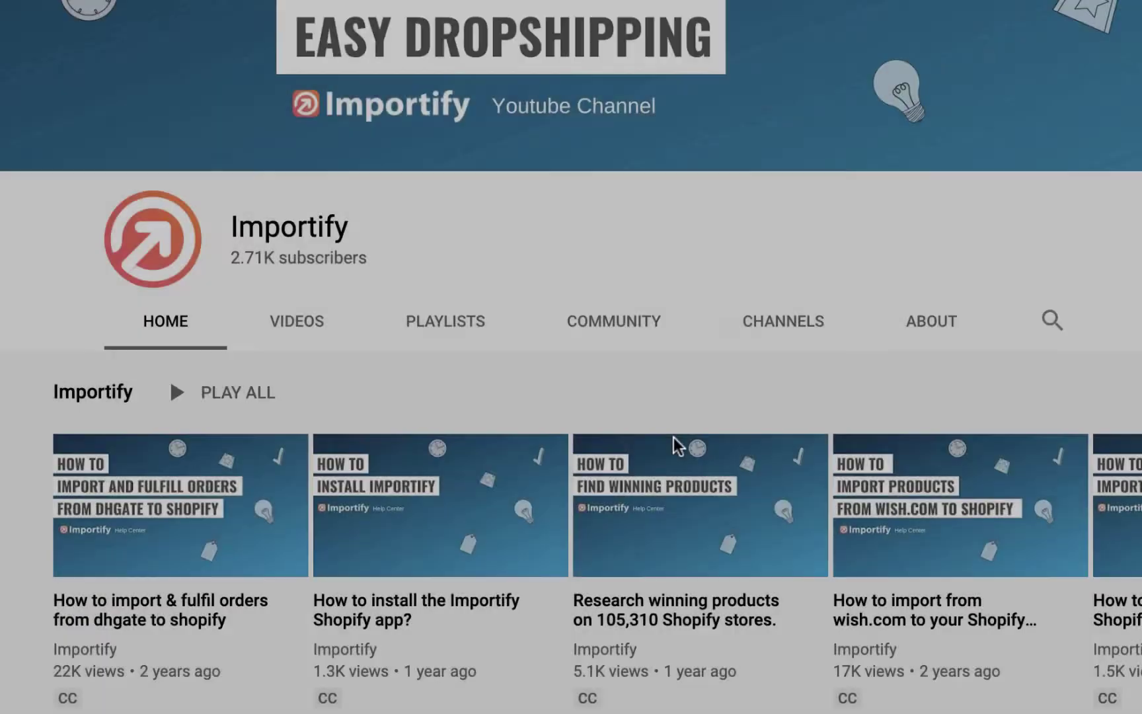